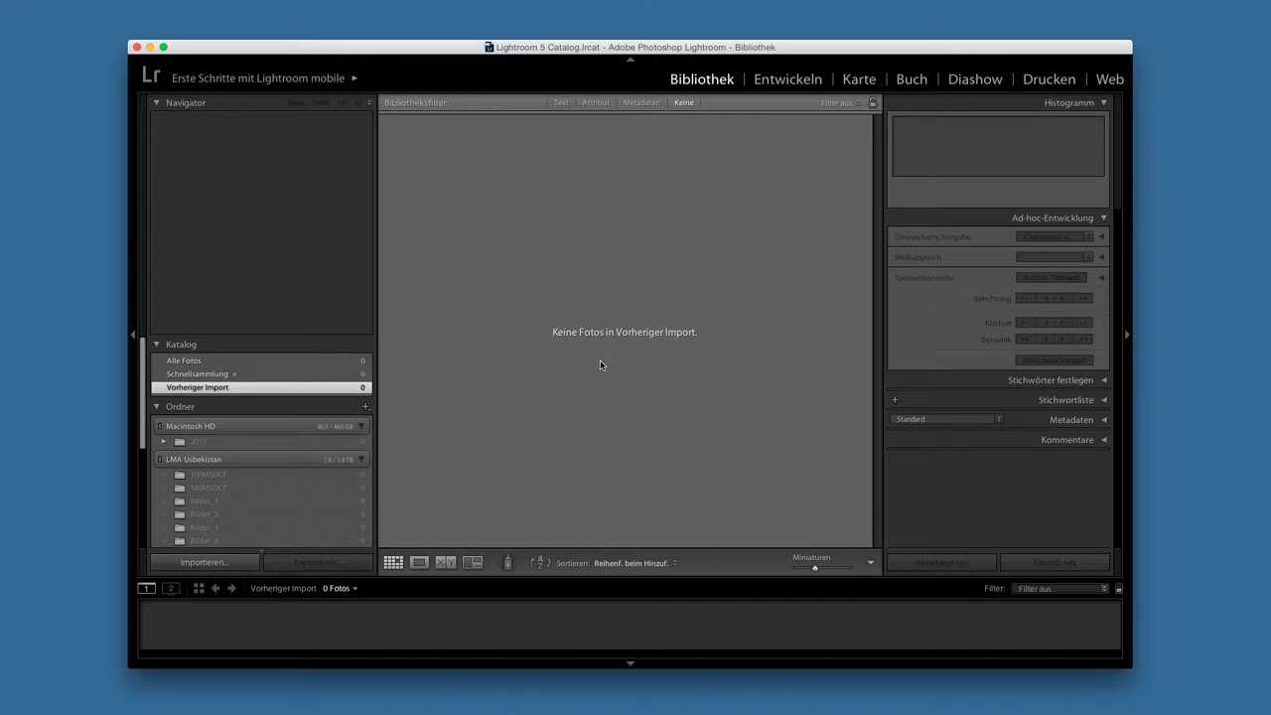
# Import all 400 photos from the 100MSDCF source folder into the Lightroom catalog.
pyautogui.click(210, 567)
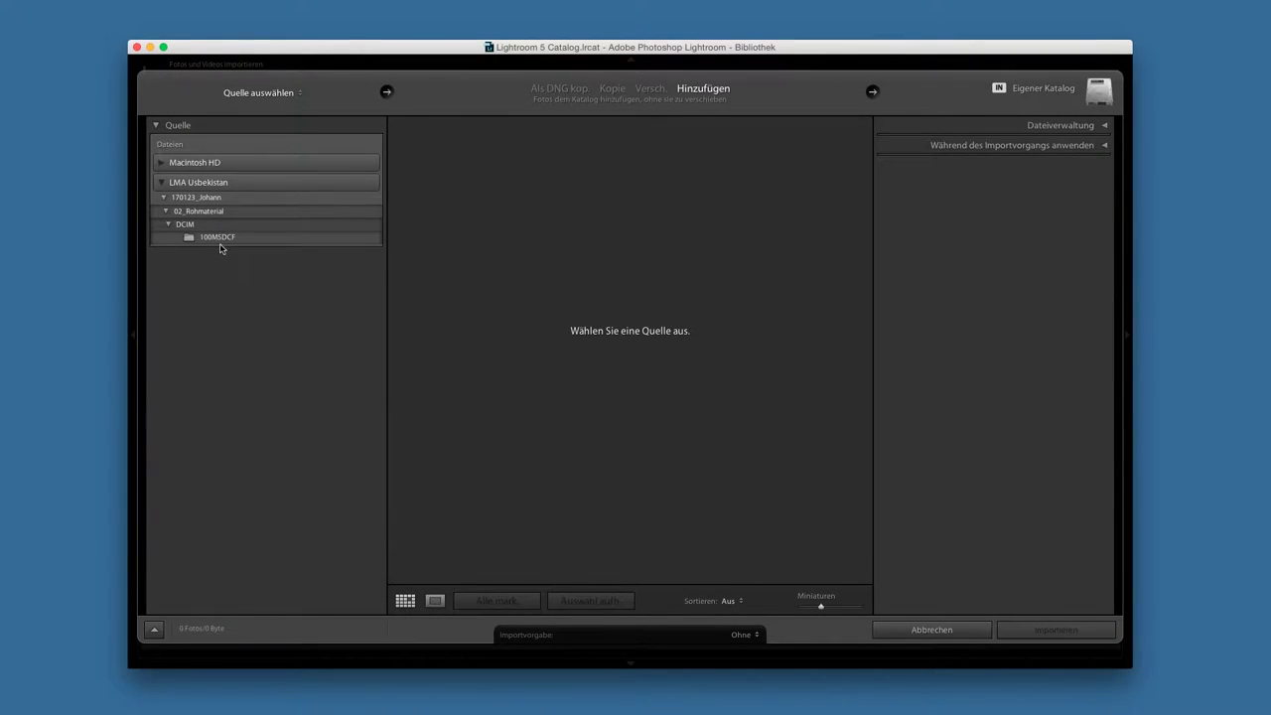
pyautogui.click(220, 238)
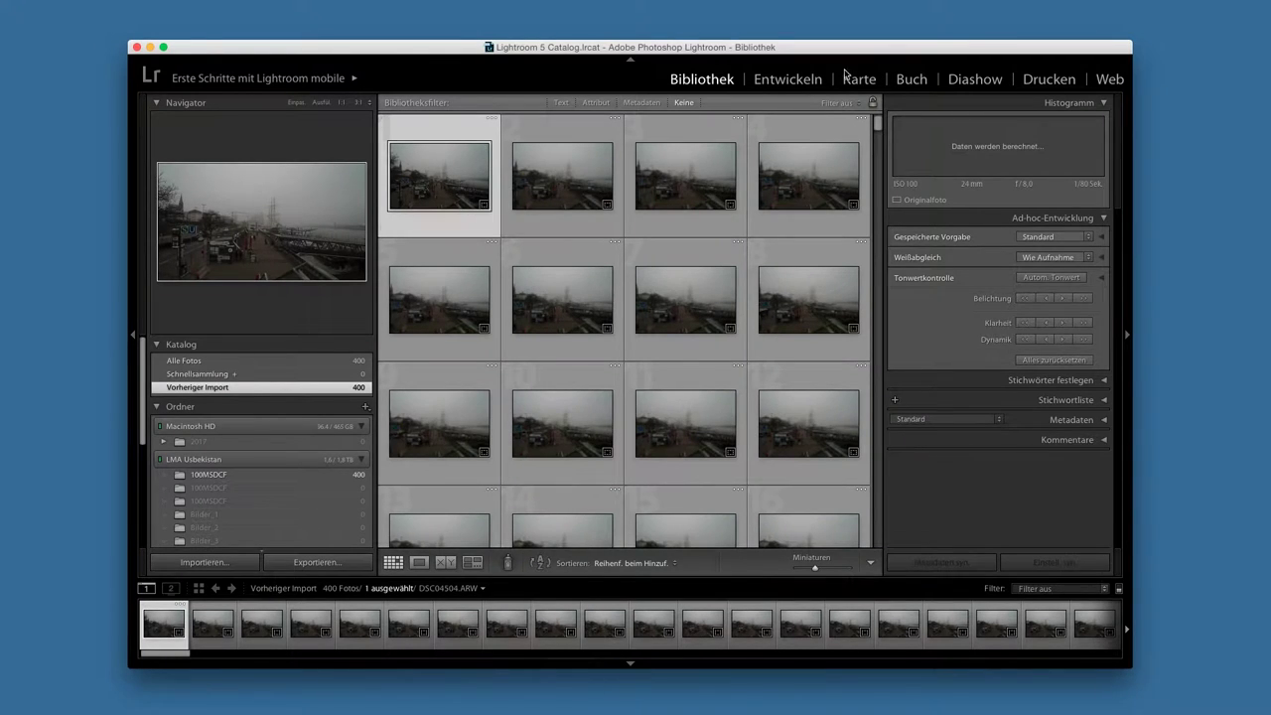
# On the first photo, apply Automatischer Tonwert and Schärfen - Landschaft, then set highlights to −69.
pyautogui.click(802, 82)
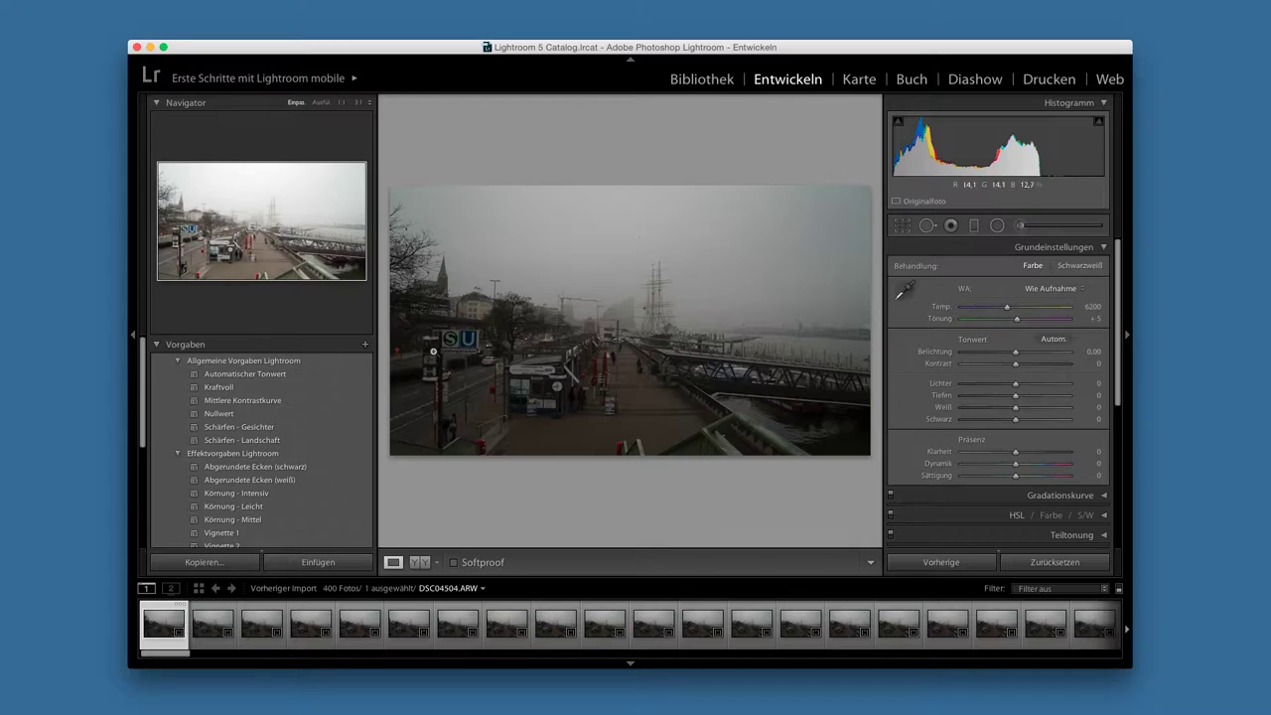
pyautogui.click(358, 375)
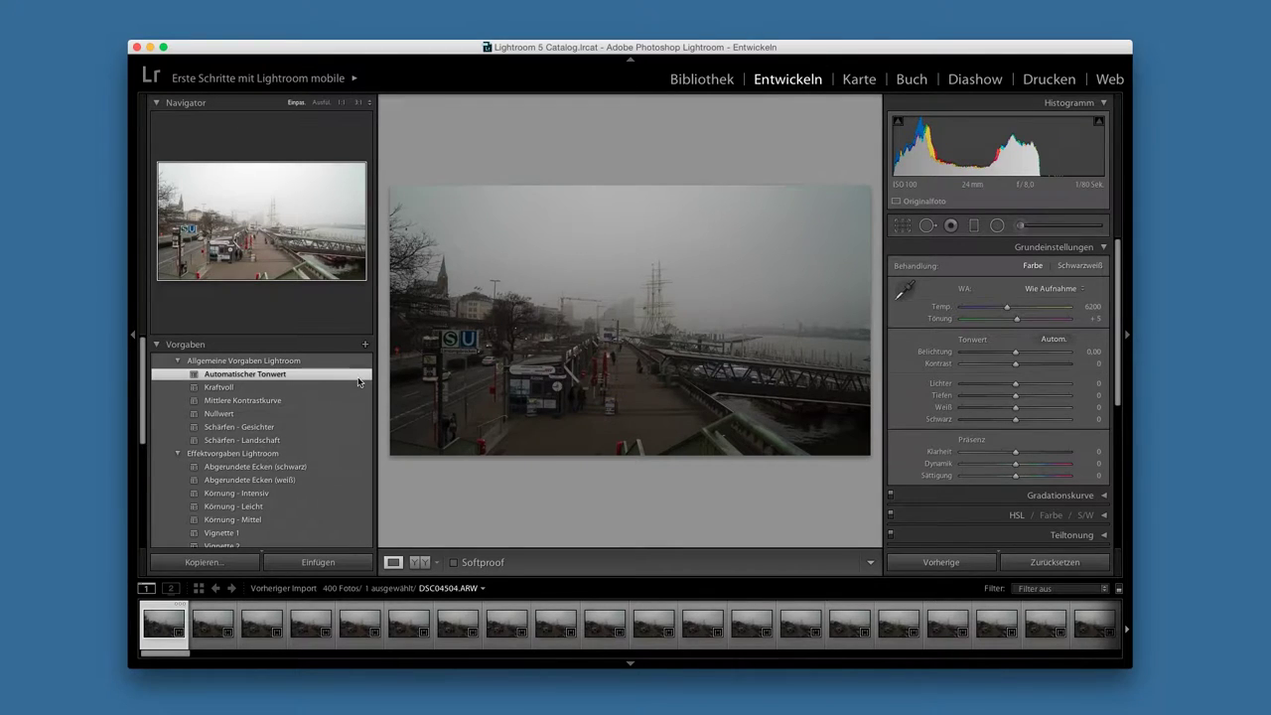
pyautogui.click(328, 440)
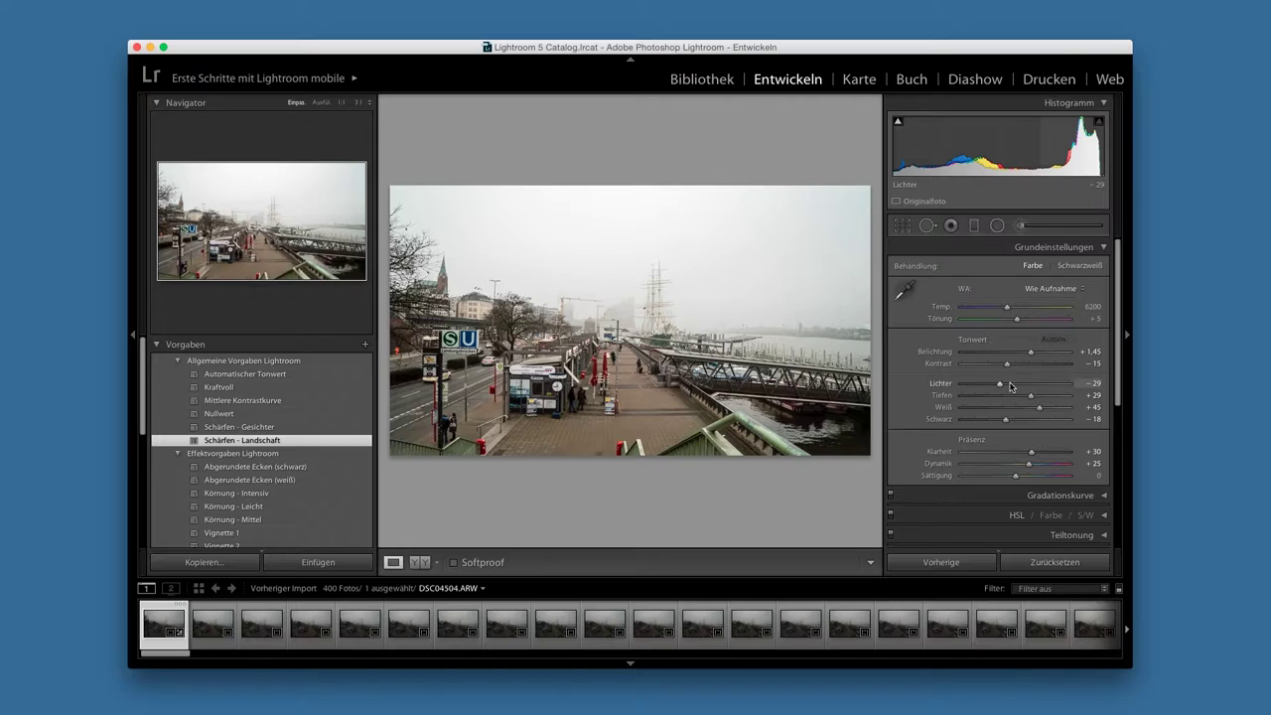
pyautogui.moveTo(1005, 384); pyautogui.dragTo(983, 393)
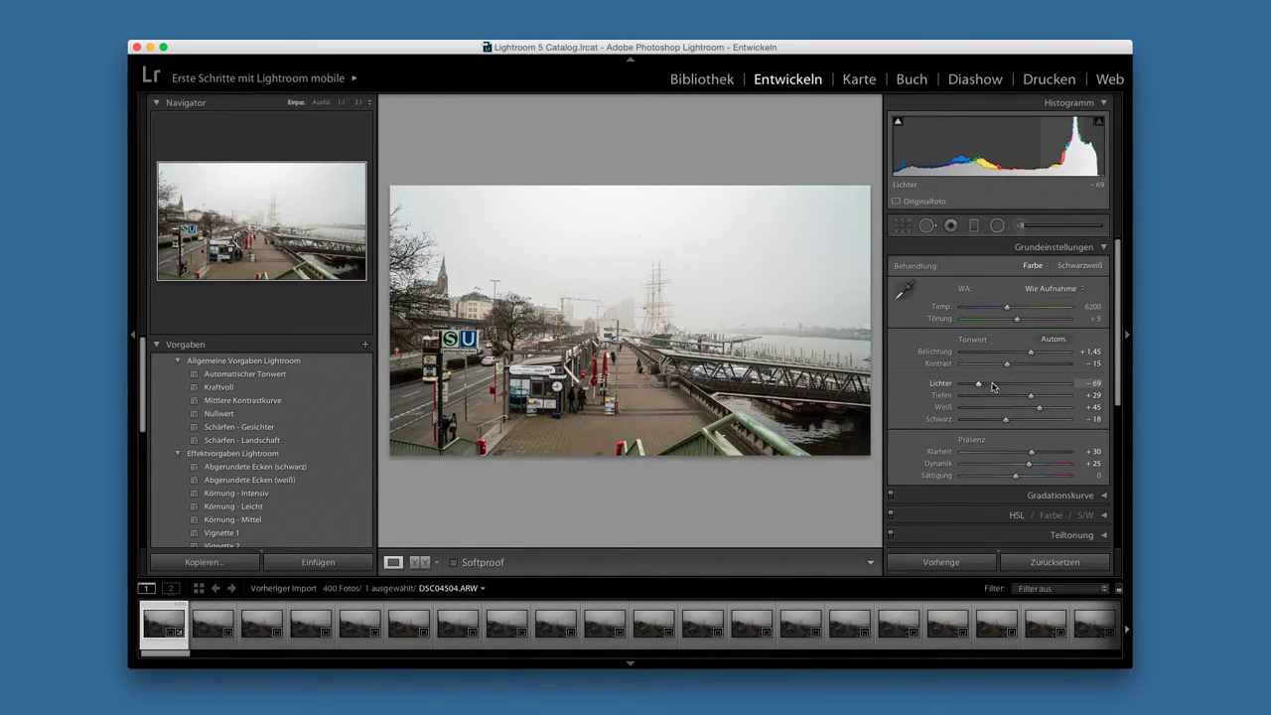
# Add a graduated filter over the sky with exposure −1.20, highlights −30 and shadows −26.
pyautogui.click(975, 226)
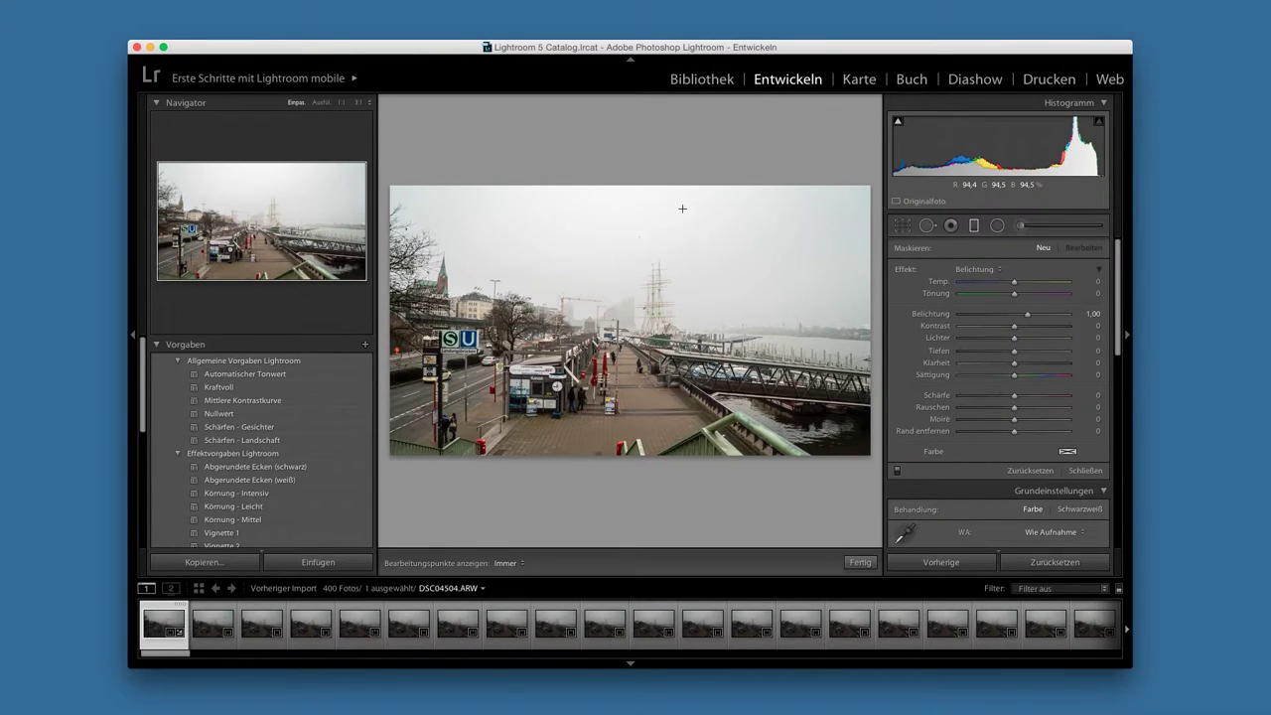
pyautogui.moveTo(682, 209); pyautogui.dragTo(658, 322)
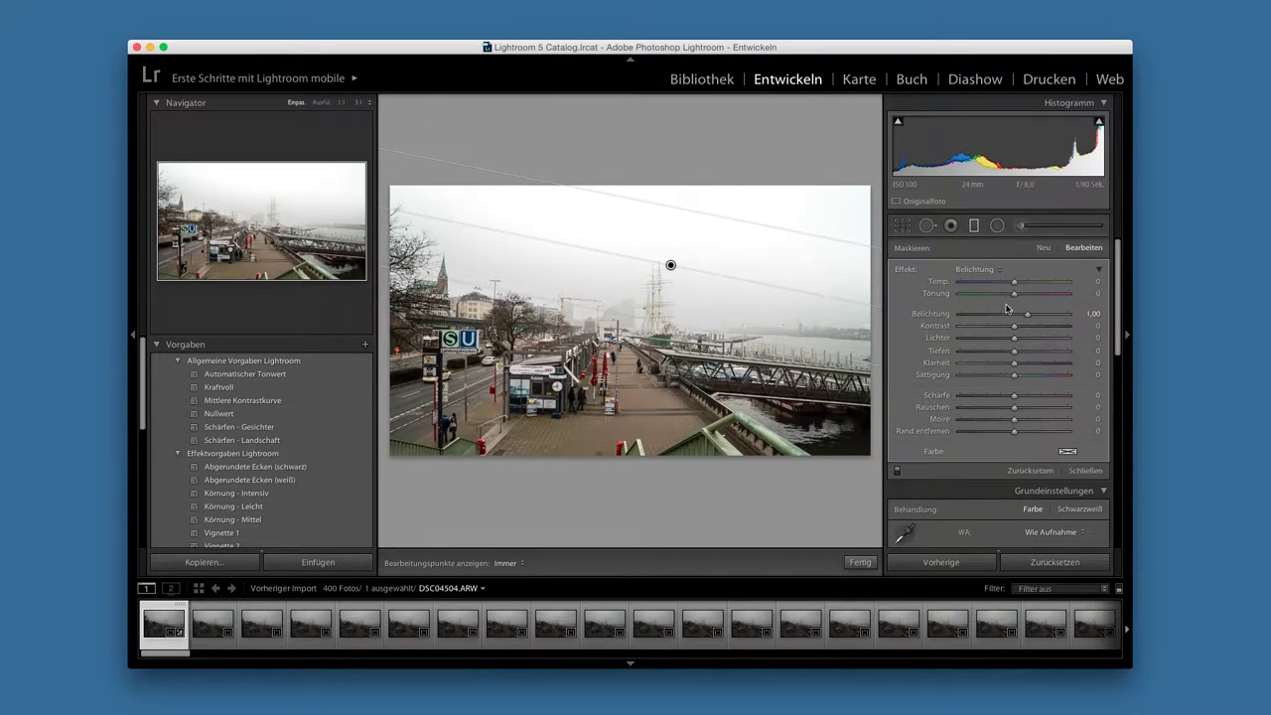
pyautogui.moveTo(1027, 316)
pyautogui.mouseDown()
pyautogui.moveTo(995, 315)
pyautogui.moveTo(1022, 335)
pyautogui.mouseUp()
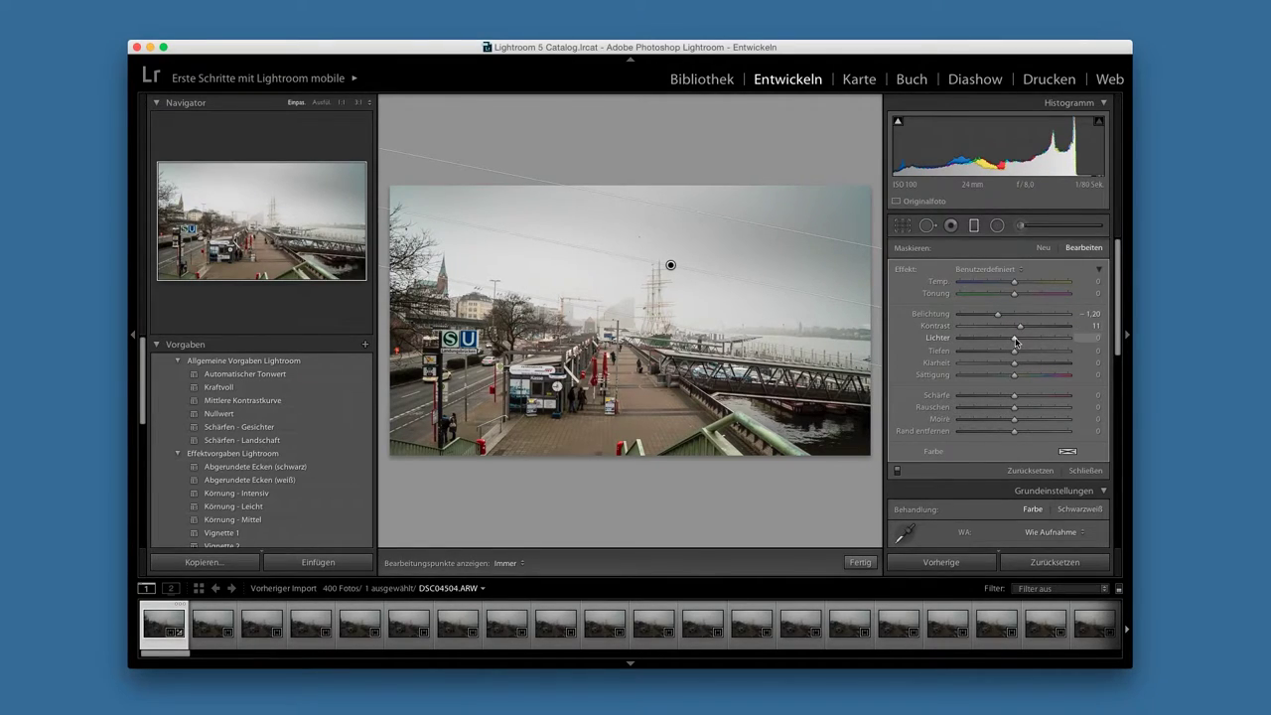
pyautogui.moveTo(1014, 340)
pyautogui.mouseDown()
pyautogui.moveTo(998, 340)
pyautogui.moveTo(1000, 353)
pyautogui.mouseUp()
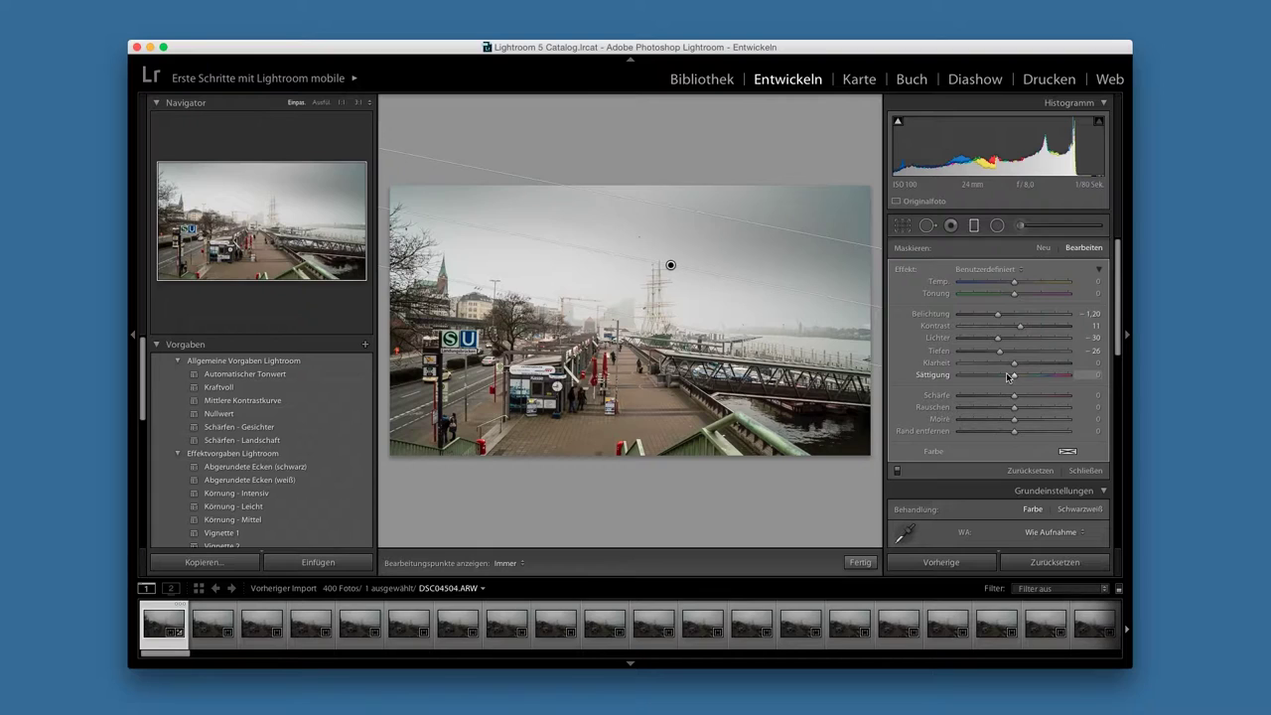
pyautogui.click(1076, 472)
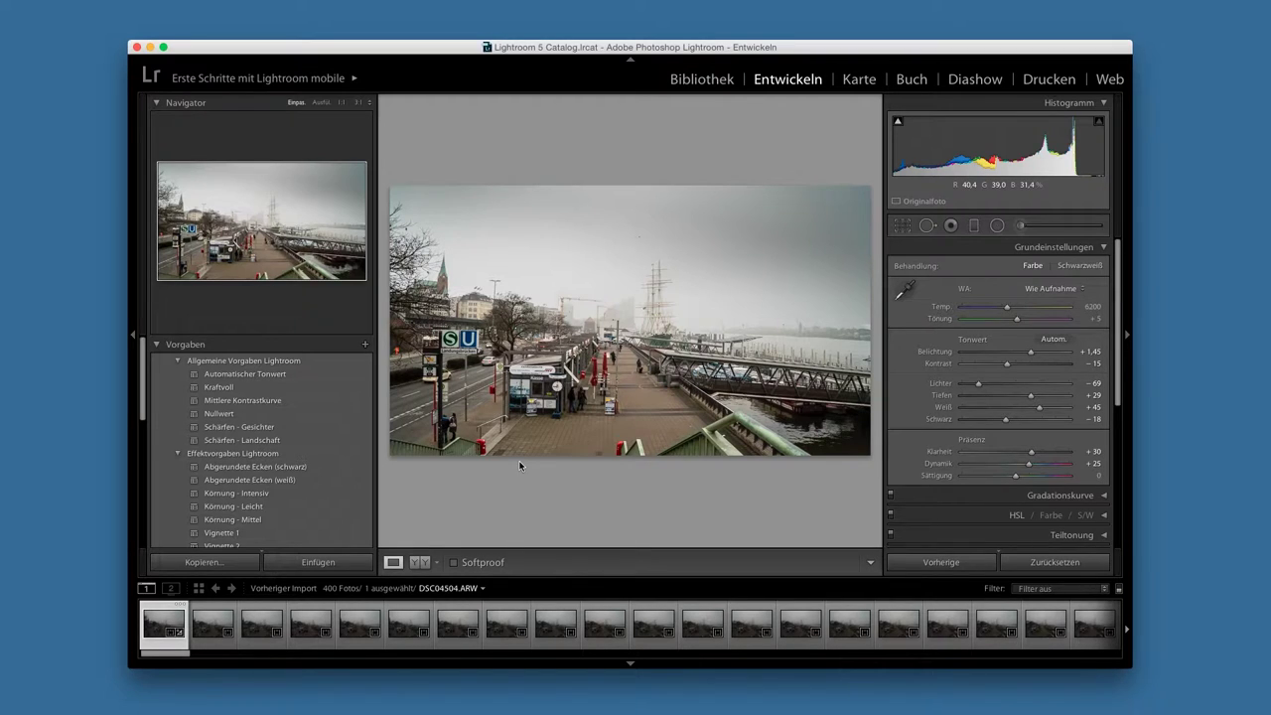
# Select all 400 filmstrip photos and synchronize the first photo's develop settings to them.
pyautogui.press('super+a')
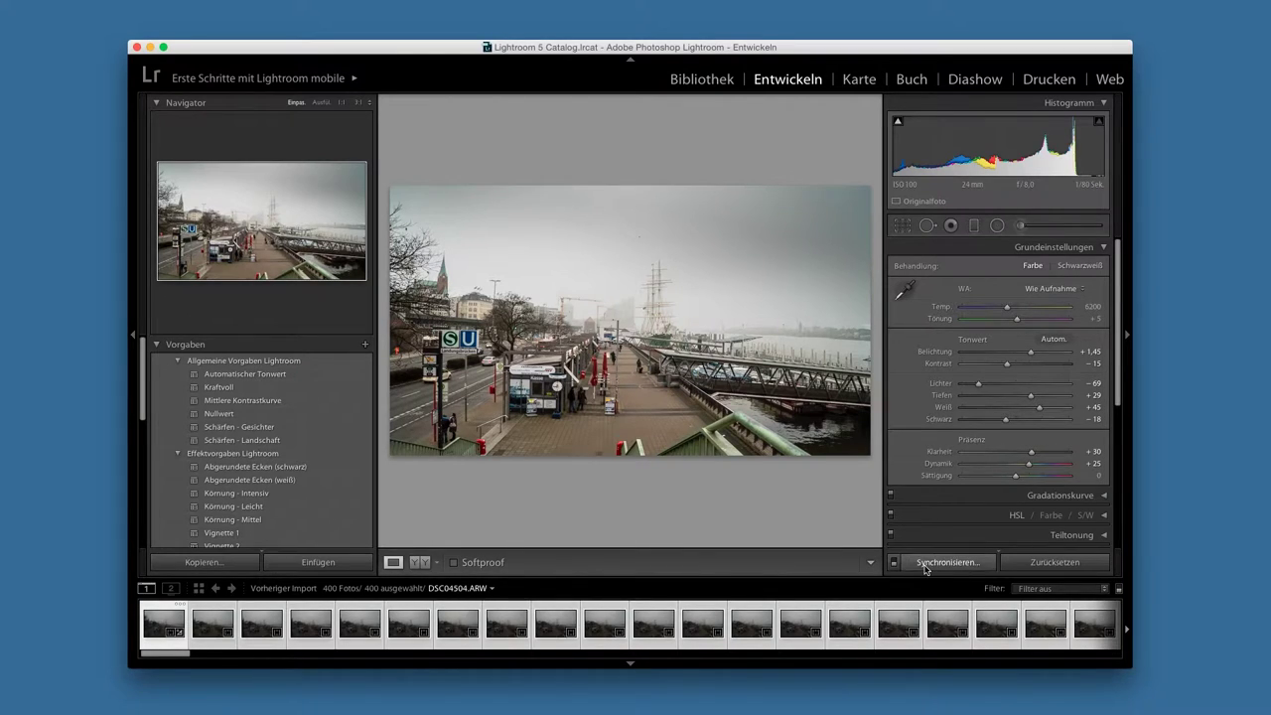
pyautogui.click(926, 563)
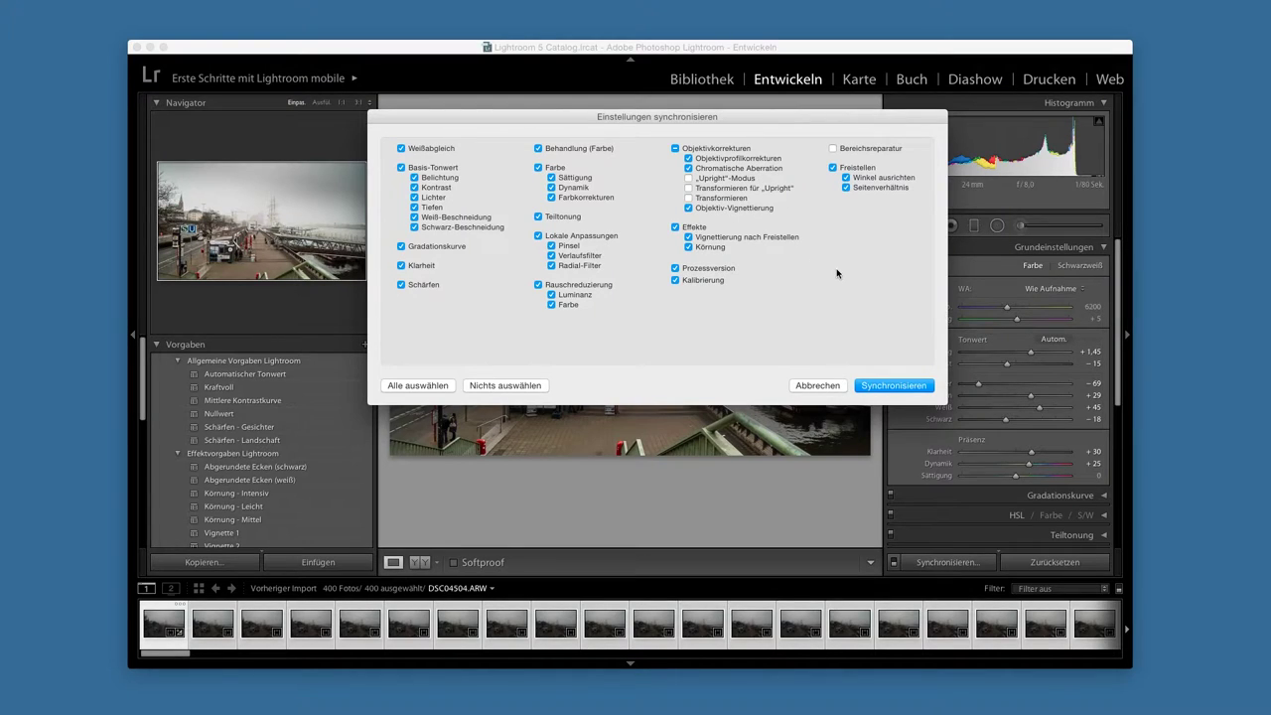
pyautogui.click(887, 387)
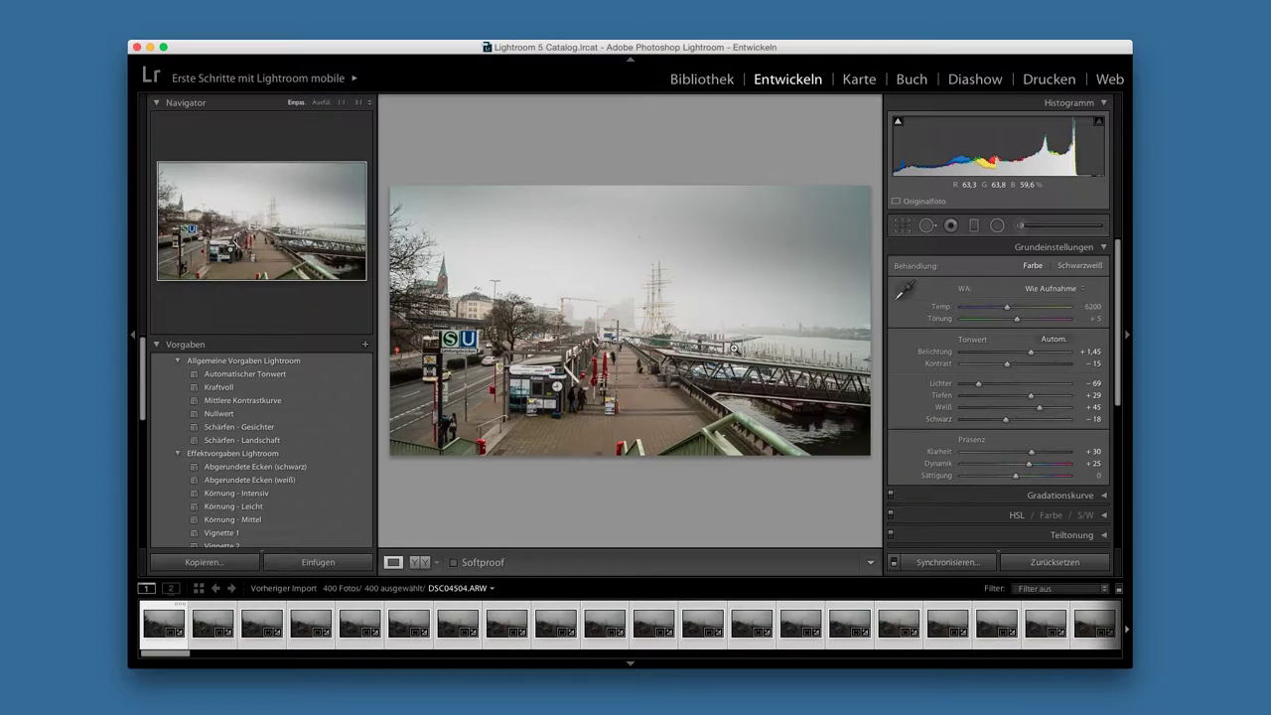
# Export the 400 photos as sRGB JPEGs at quality 100 to the 04_Rohmaterial folder.
pyautogui.press('super+shift+e')
pyautogui.scroll(5, 957, 206)
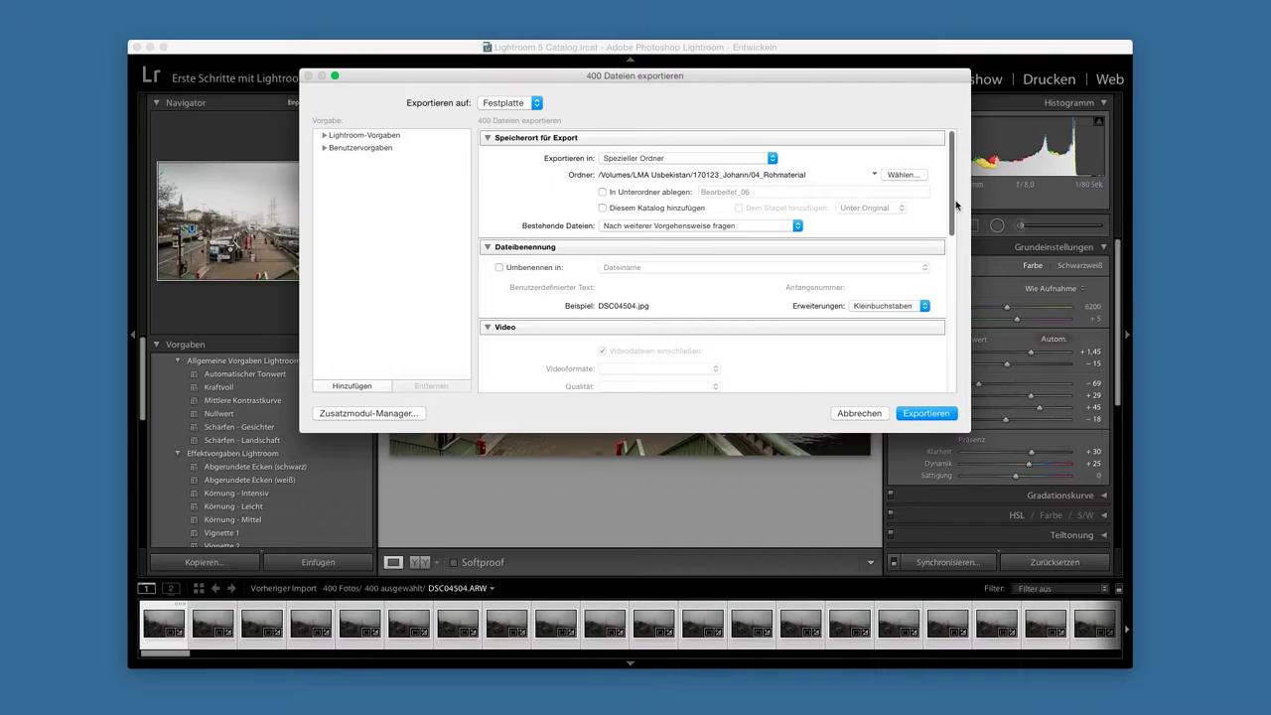
pyautogui.scroll(-5, 956, 205)
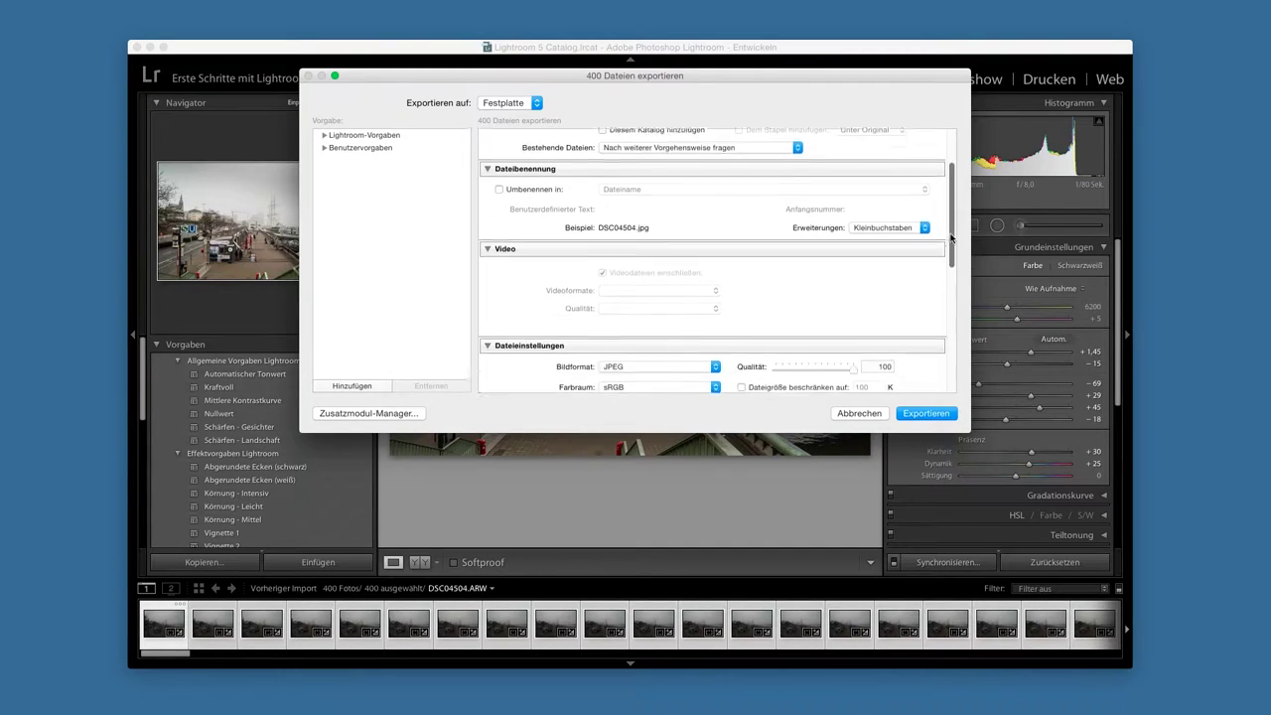
pyautogui.scroll(-5, 845, 258)
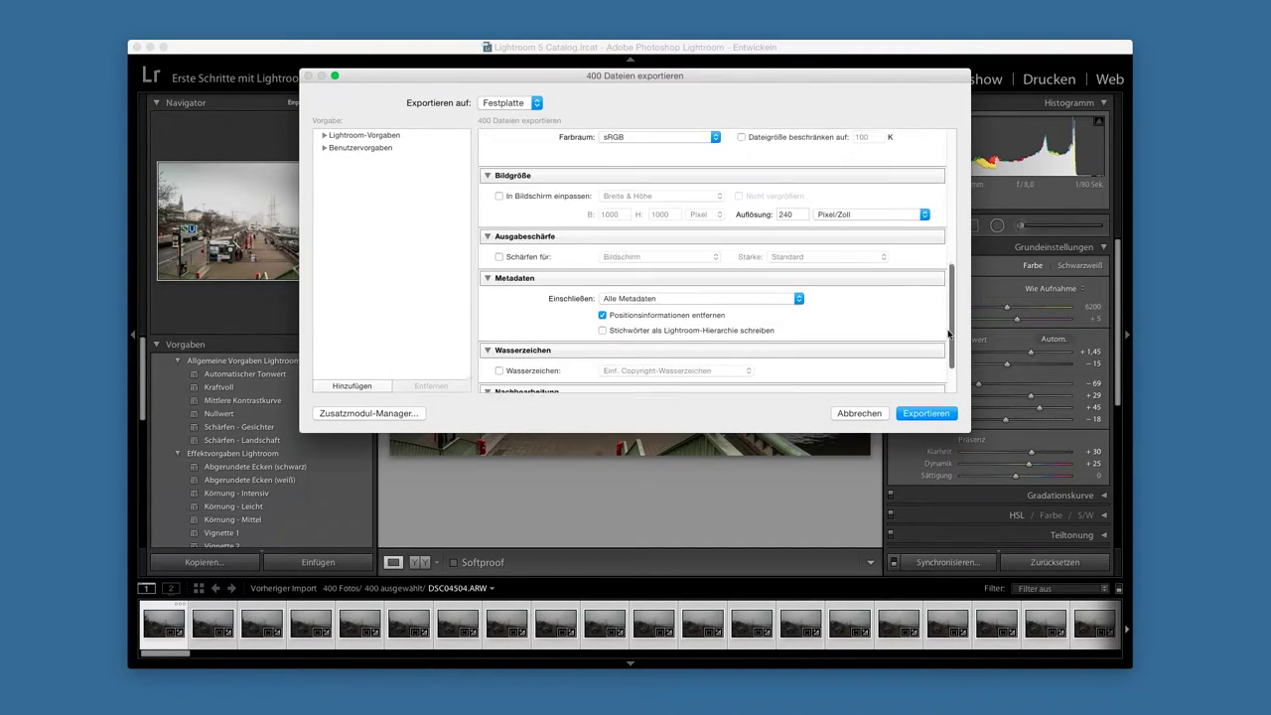
pyautogui.click(926, 415)
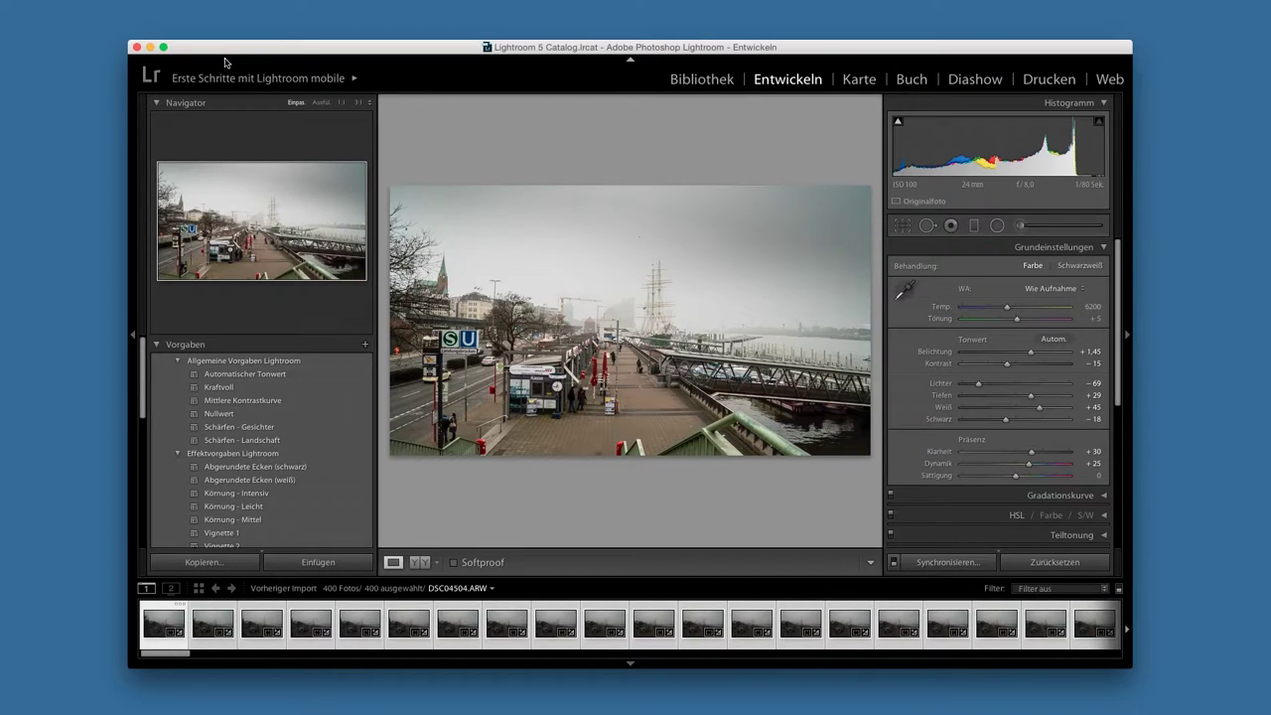
# Close Lightroom, choosing Diesmal überspringen for the catalog backup.
pyautogui.click(137, 48)
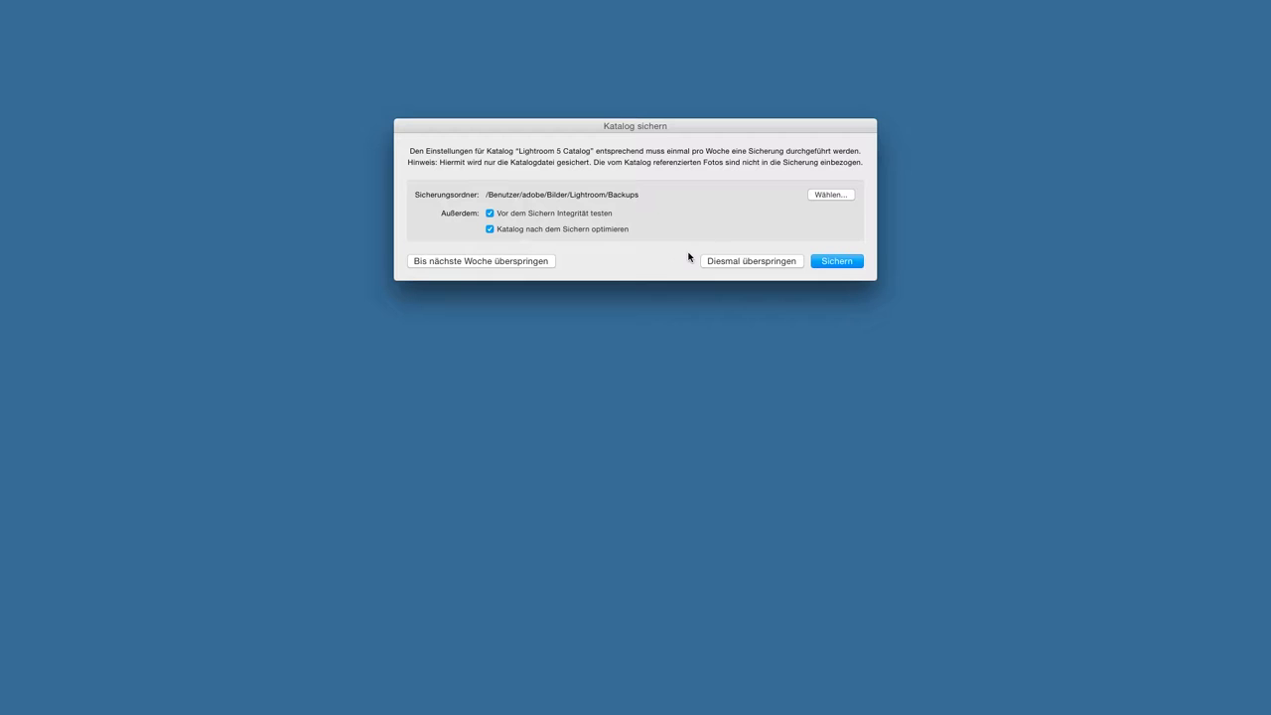
pyautogui.click(746, 263)
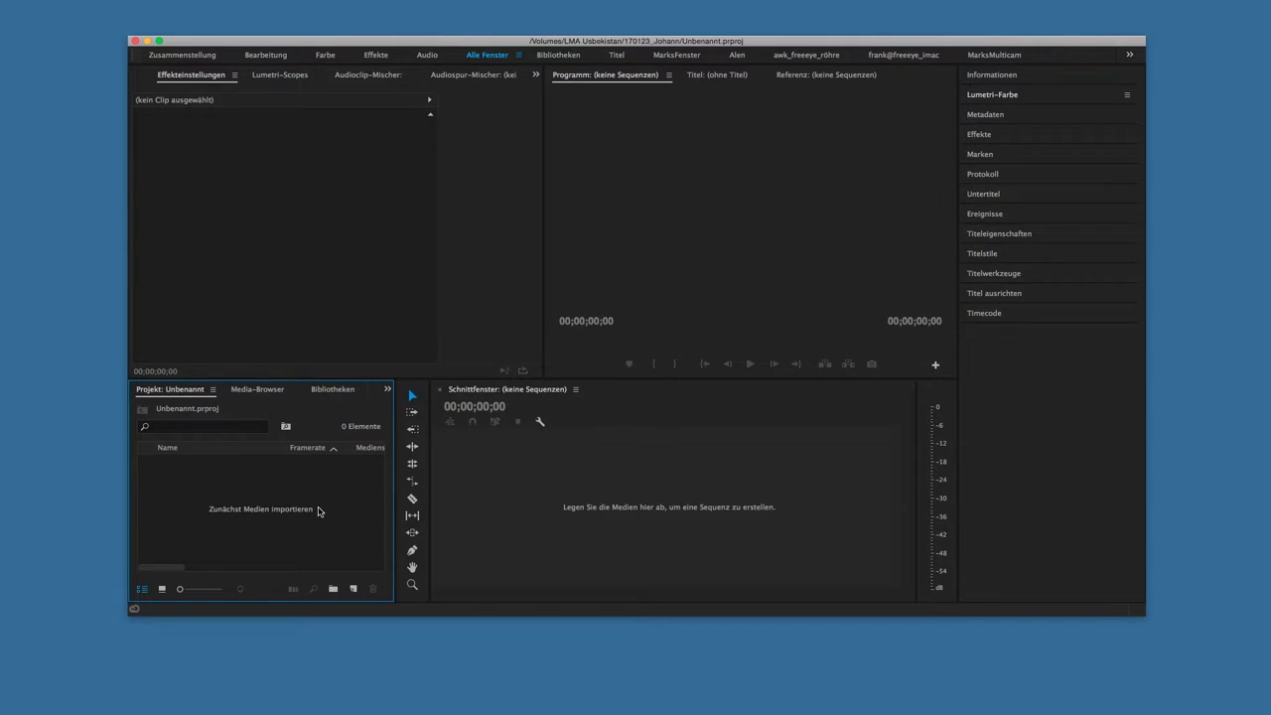
# Import DSC04504.jpg from 04_Rohmaterial with Bildsequenz ticked, as one 25 fps clip.
pyautogui.doubleClick(285, 493)
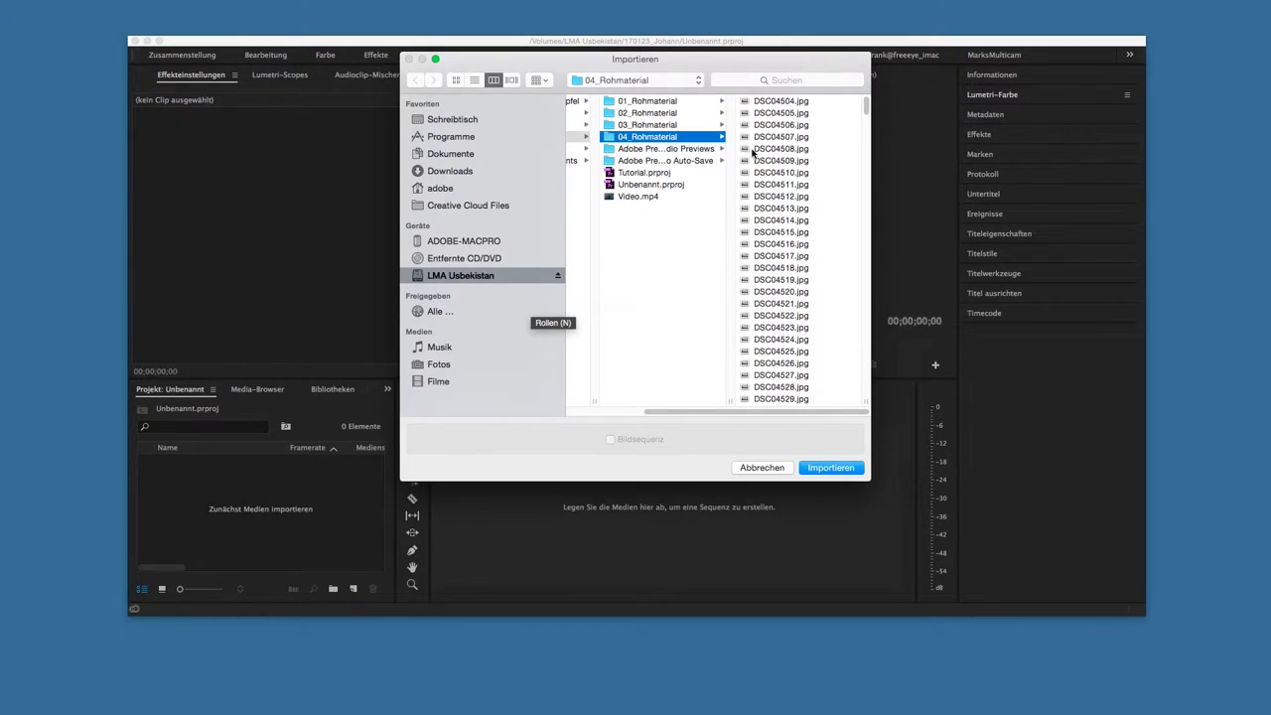
pyautogui.click(786, 104)
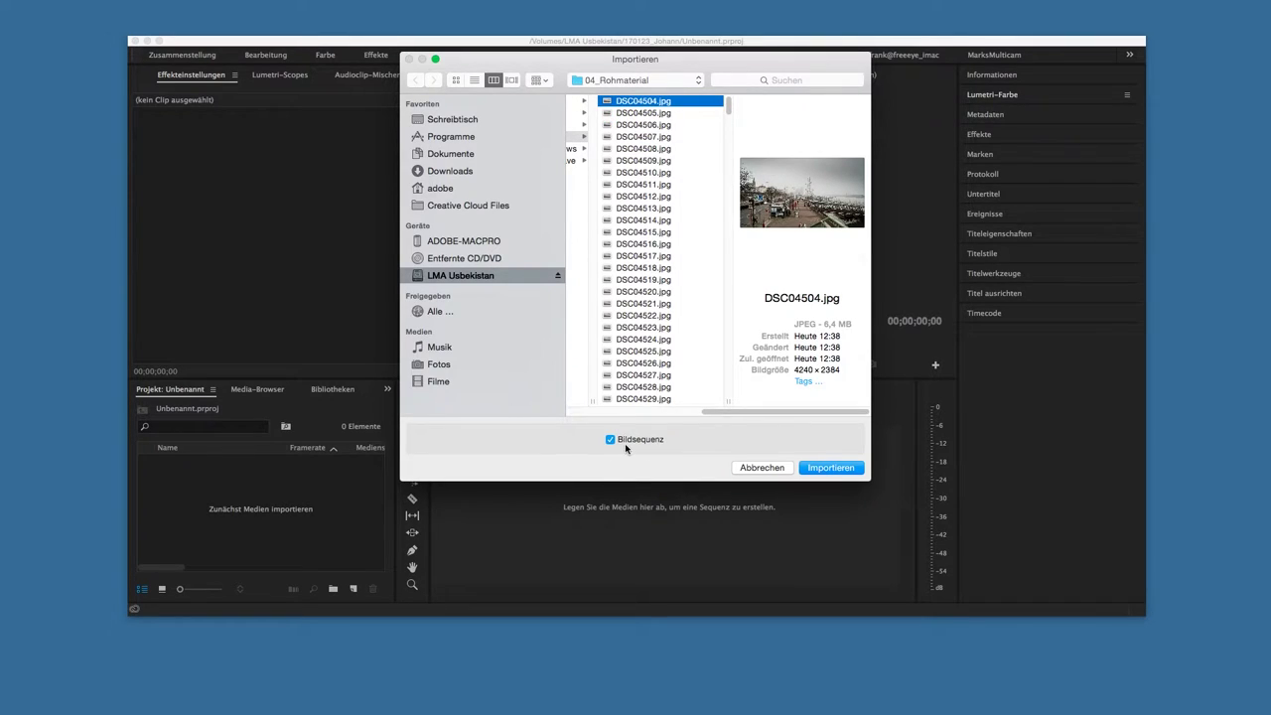
pyautogui.click(801, 471)
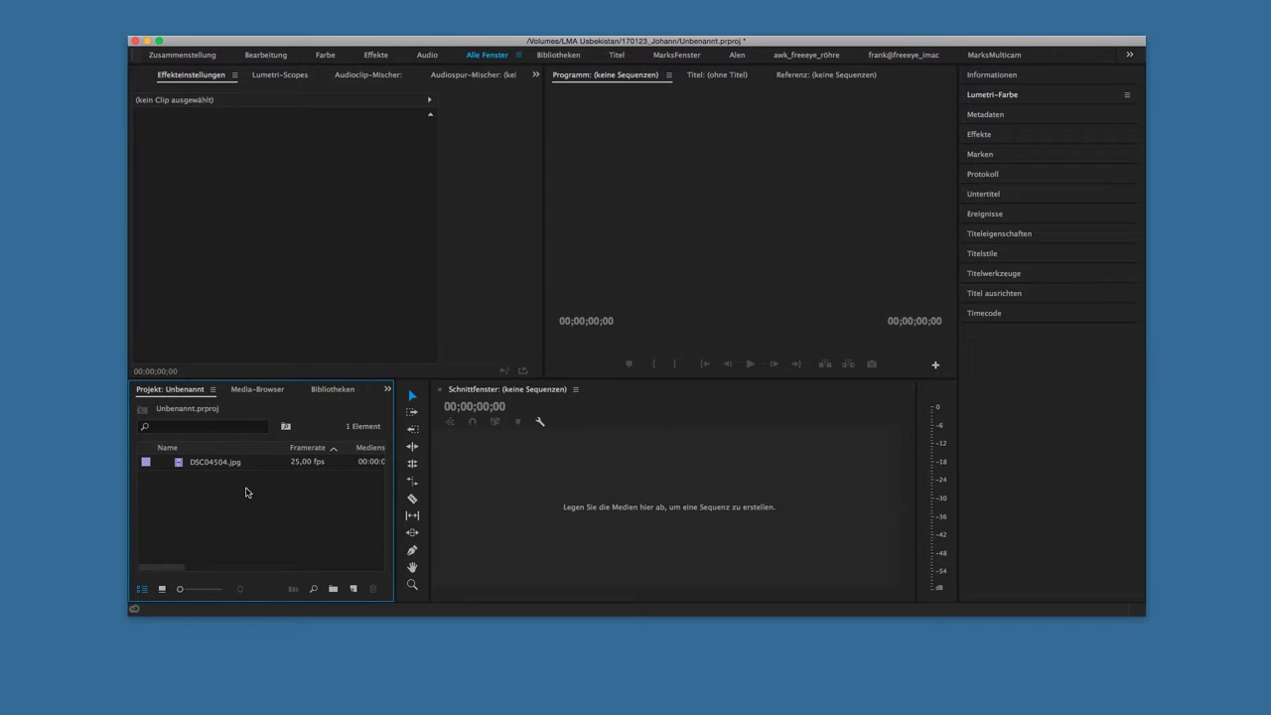
# Open a new sequence via Neues Objekt > Sequenz, using XDCAM HD422 1080p25, named Sequenz 01.
pyautogui.rightClick(246, 492)
pyautogui.moveTo(328, 546)
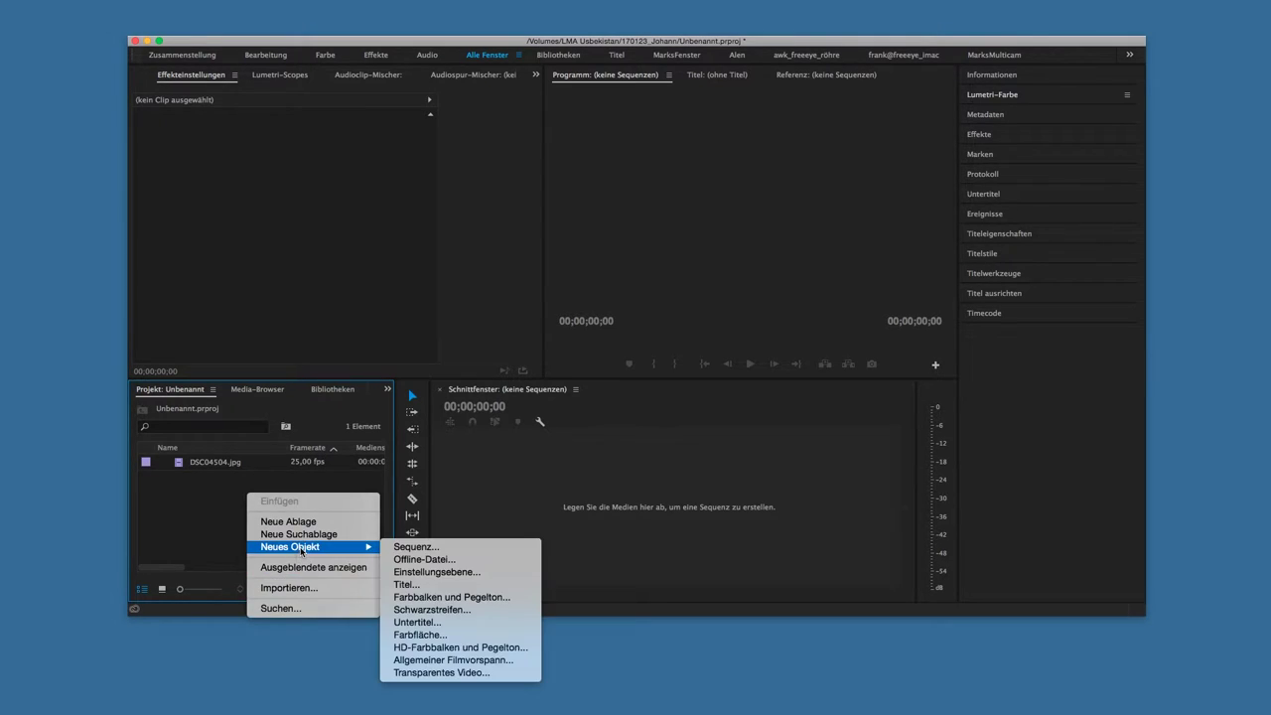
pyautogui.click(454, 554)
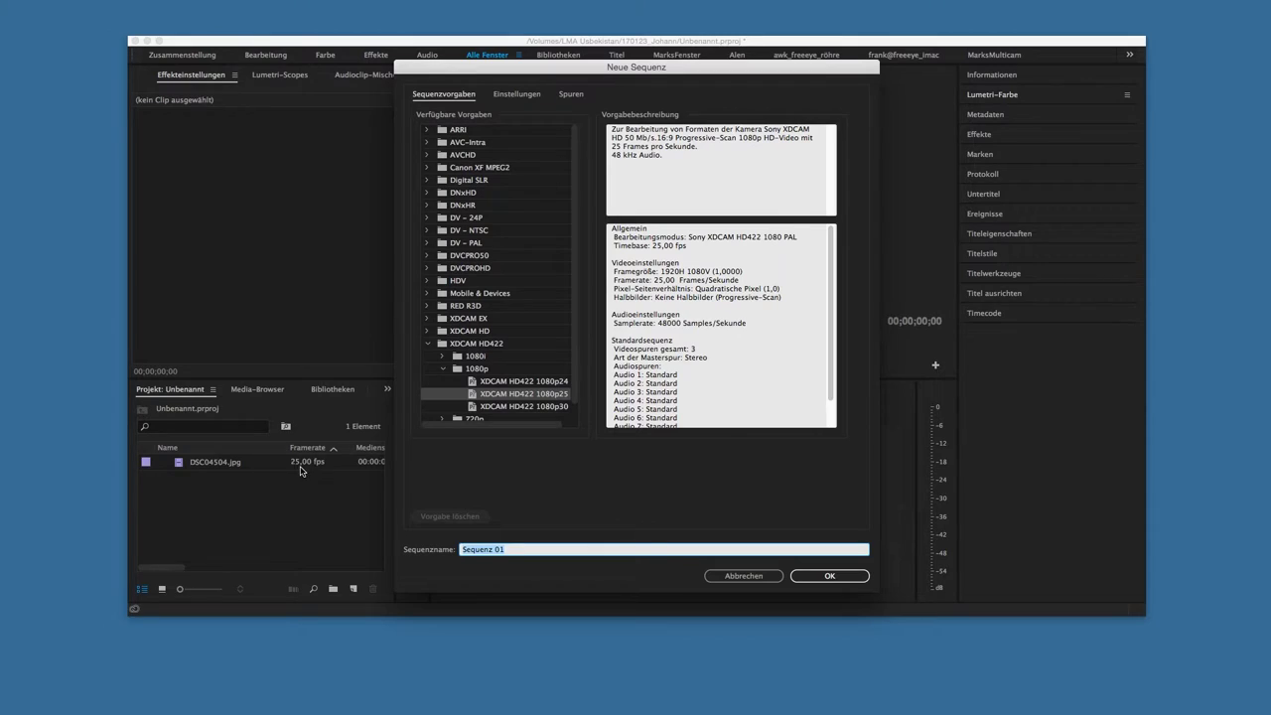
# Create Sequenz 01 and place the DSC04504.jpg clip at the start of V1, keeping sequence settings.
pyautogui.press('Return')
pyautogui.click(215, 465)
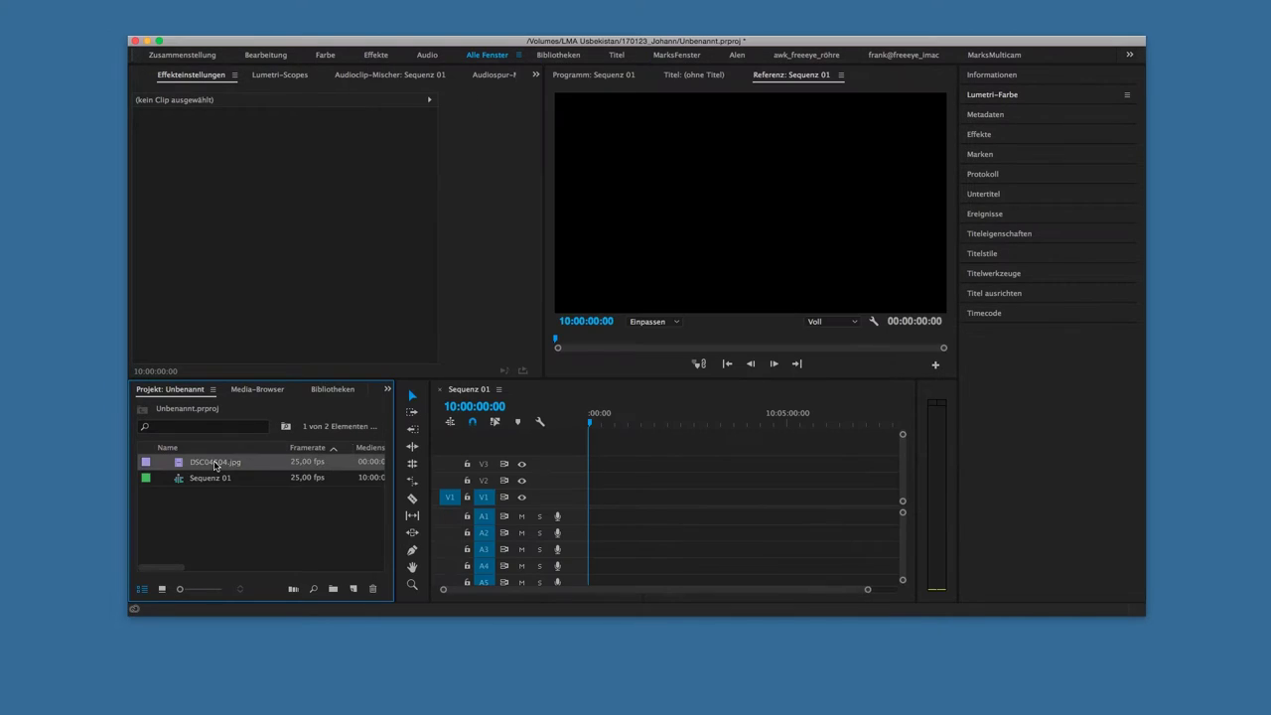
pyautogui.moveTo(215, 465); pyautogui.dragTo(594, 497)
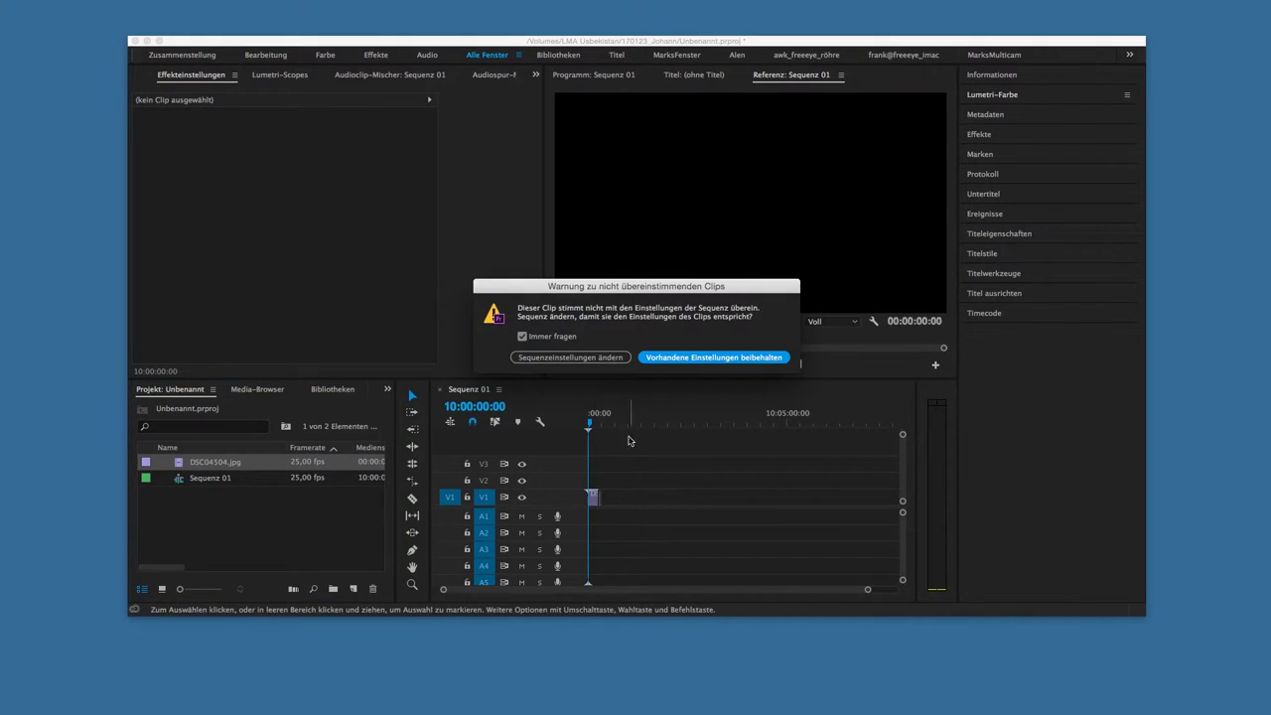
pyautogui.click(678, 357)
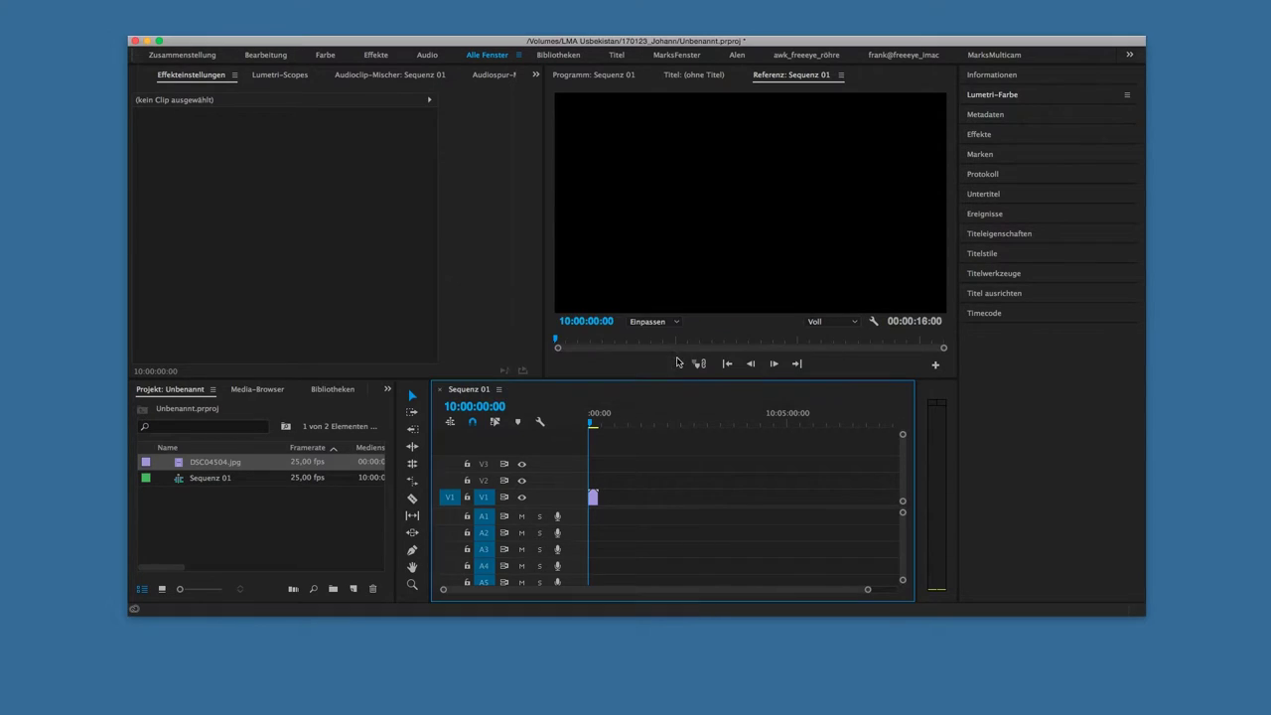
# Fit the clip to the frame, rotate it −0.5° and scale it to 49.3.
pyautogui.rightClick(595, 499)
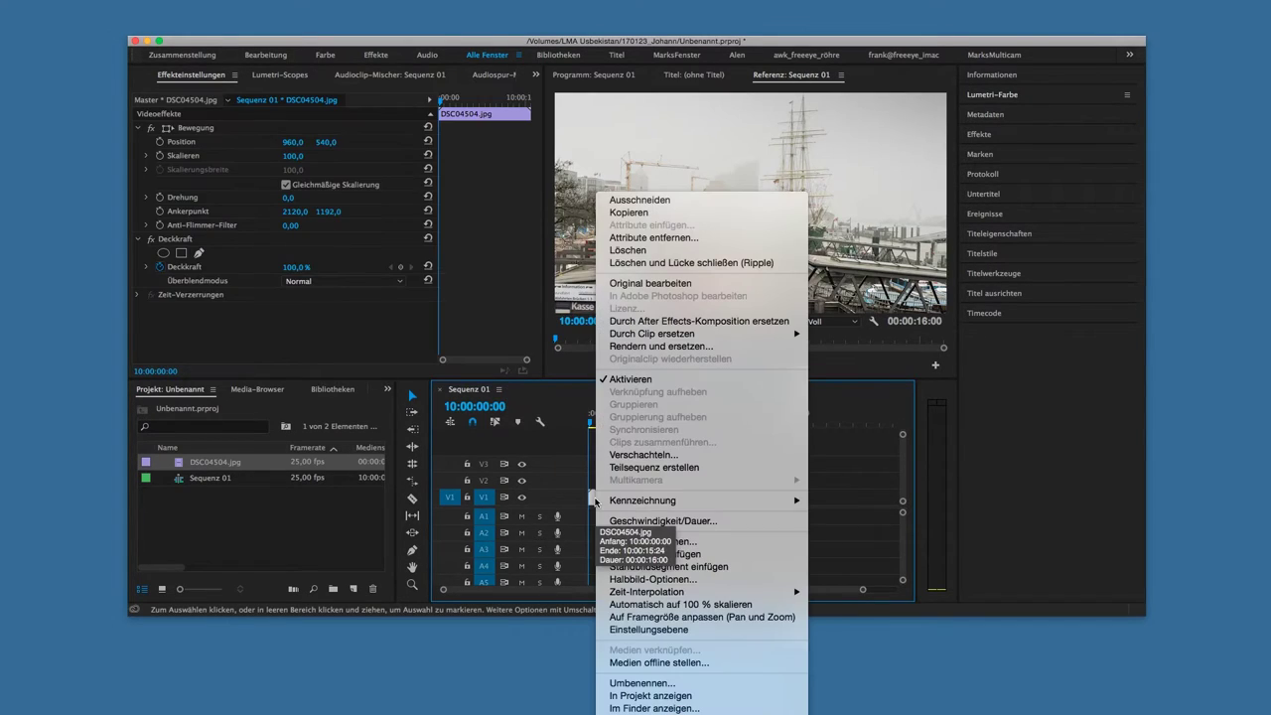
pyautogui.click(731, 621)
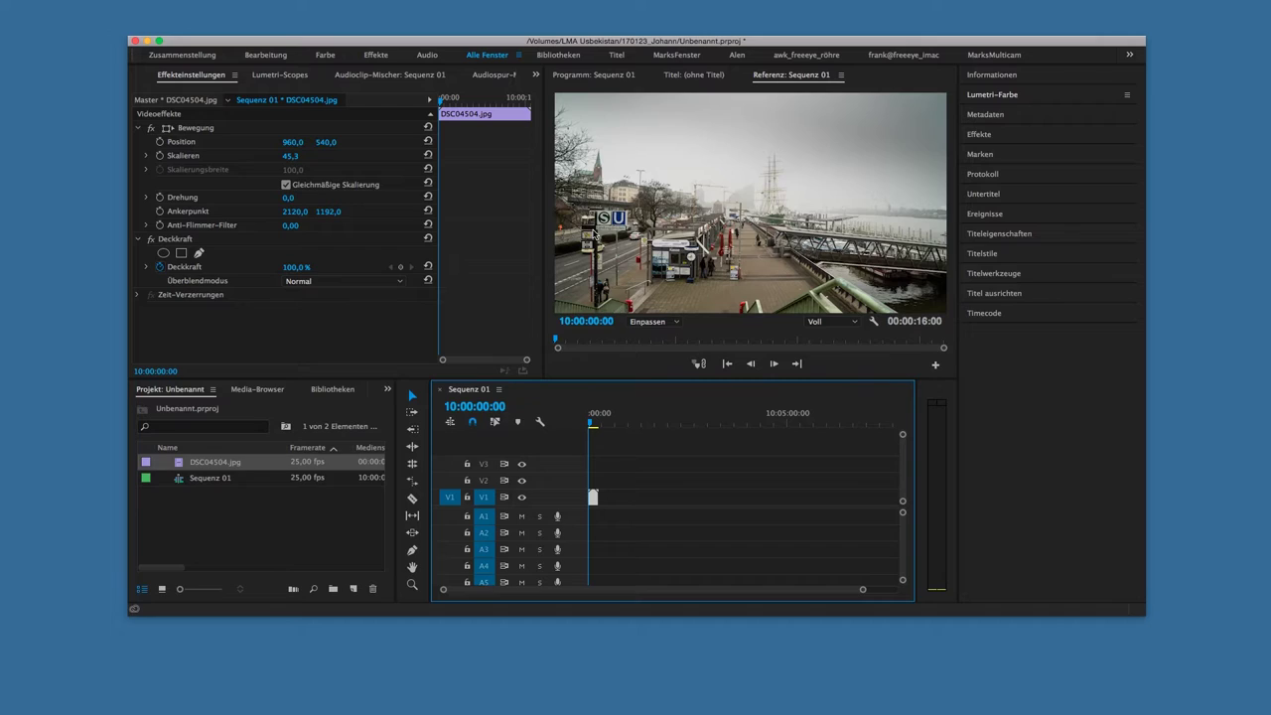
pyautogui.click(288, 198)
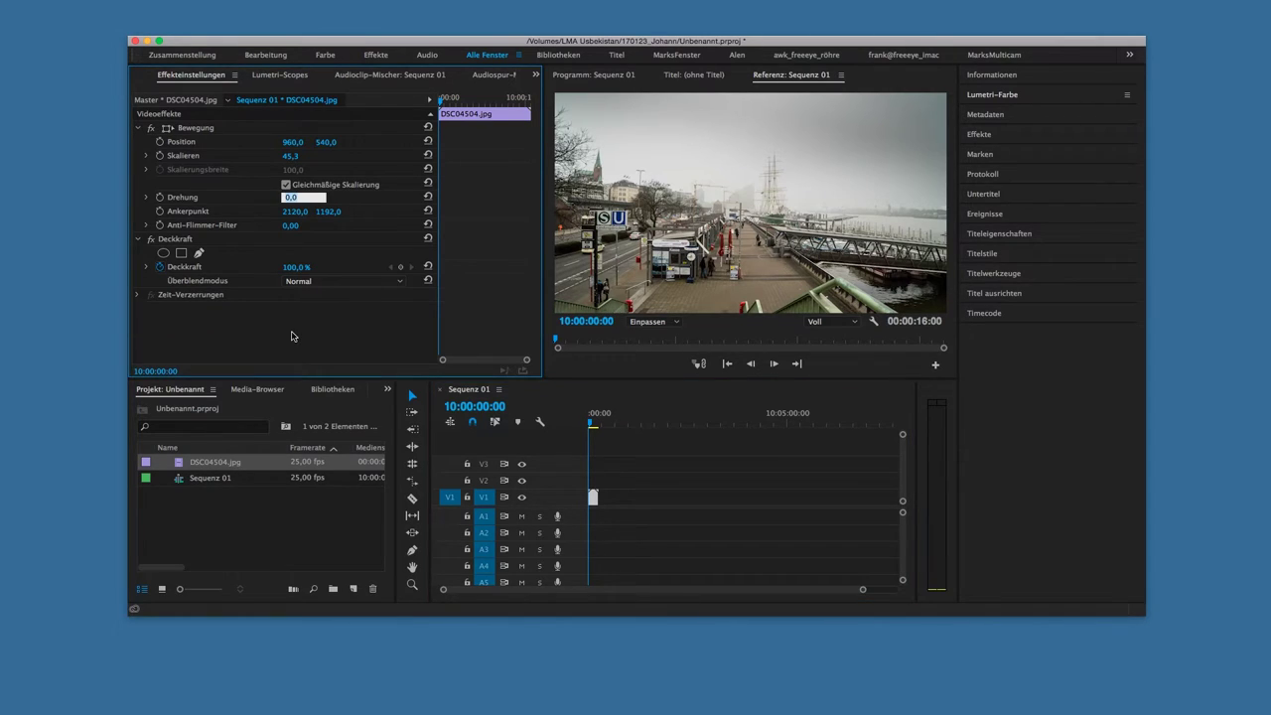
pyautogui.write('-')
pyautogui.press('Return')
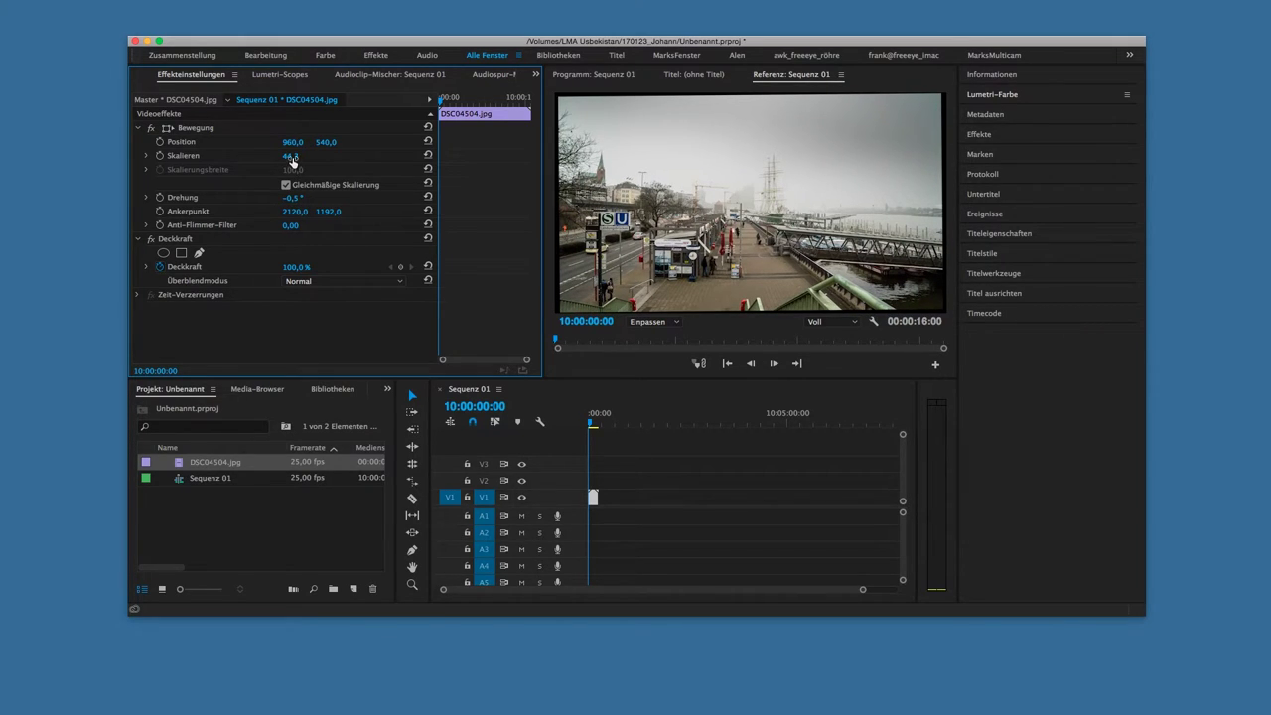
pyautogui.moveTo(290, 156); pyautogui.dragTo(308, 156)
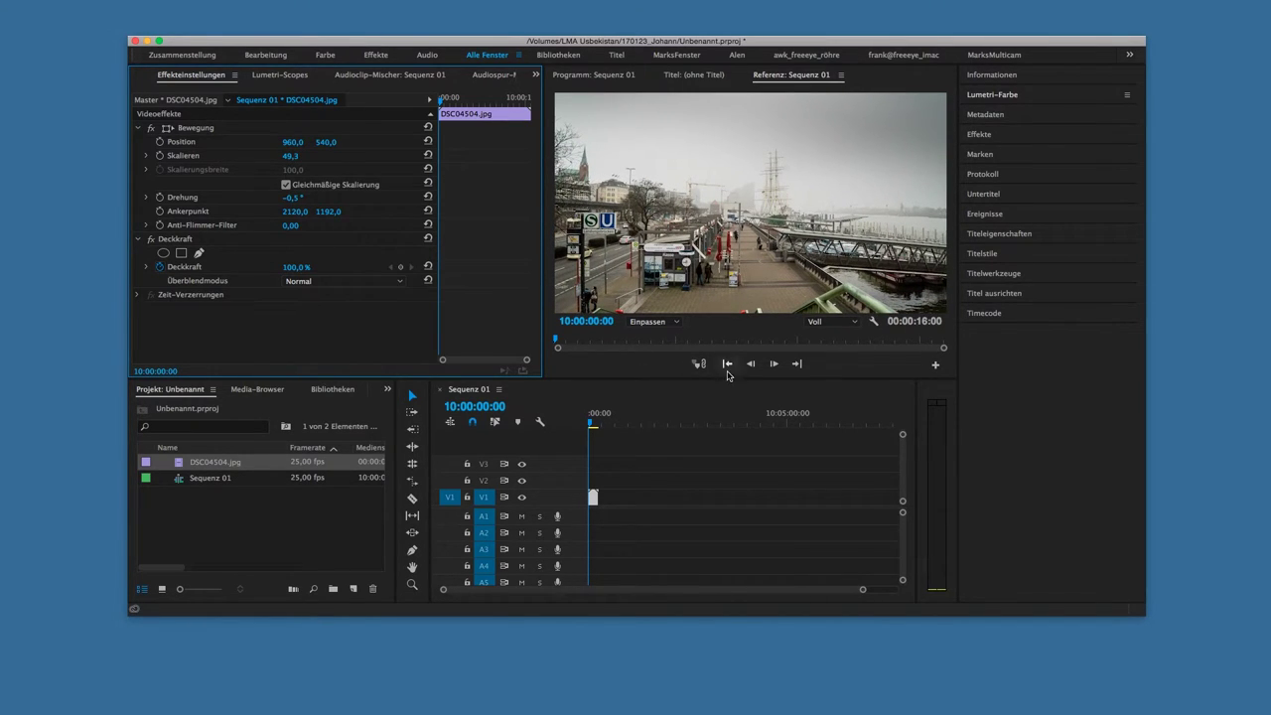
# Play the sequence in the Program monitor, then return the playhead to about three seconds.
pyautogui.click(708, 420)
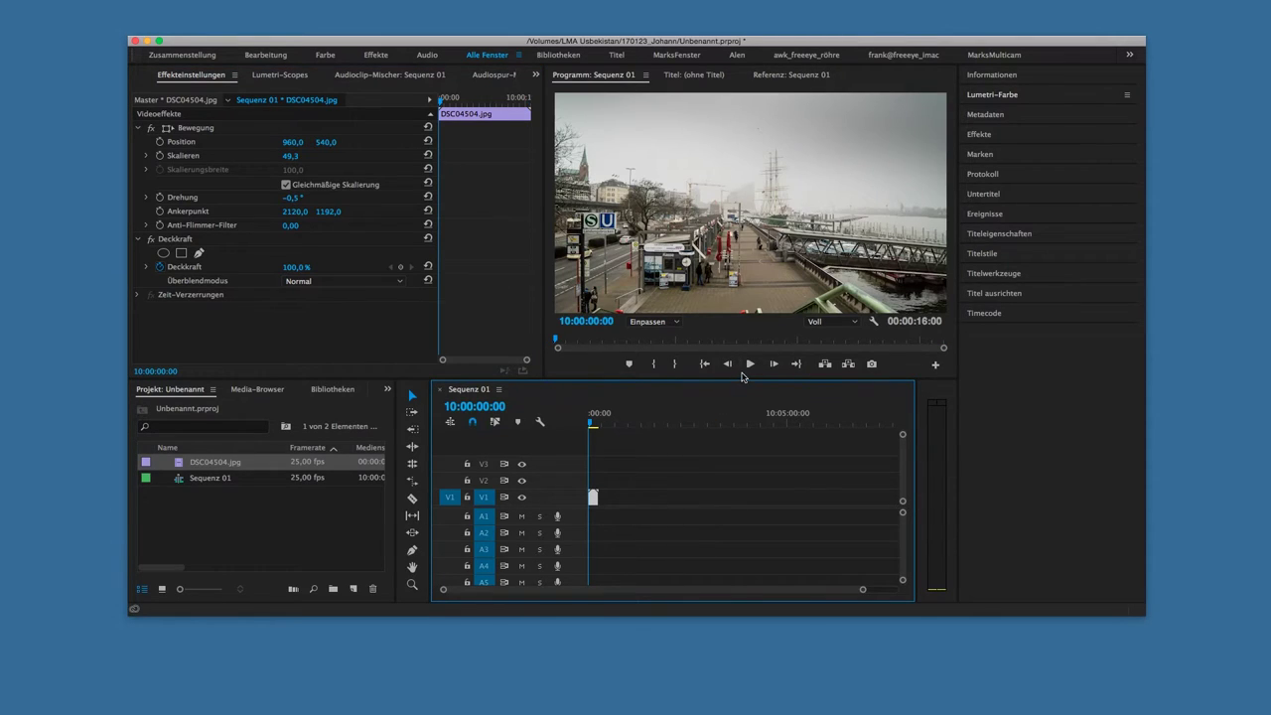
pyautogui.click(750, 365)
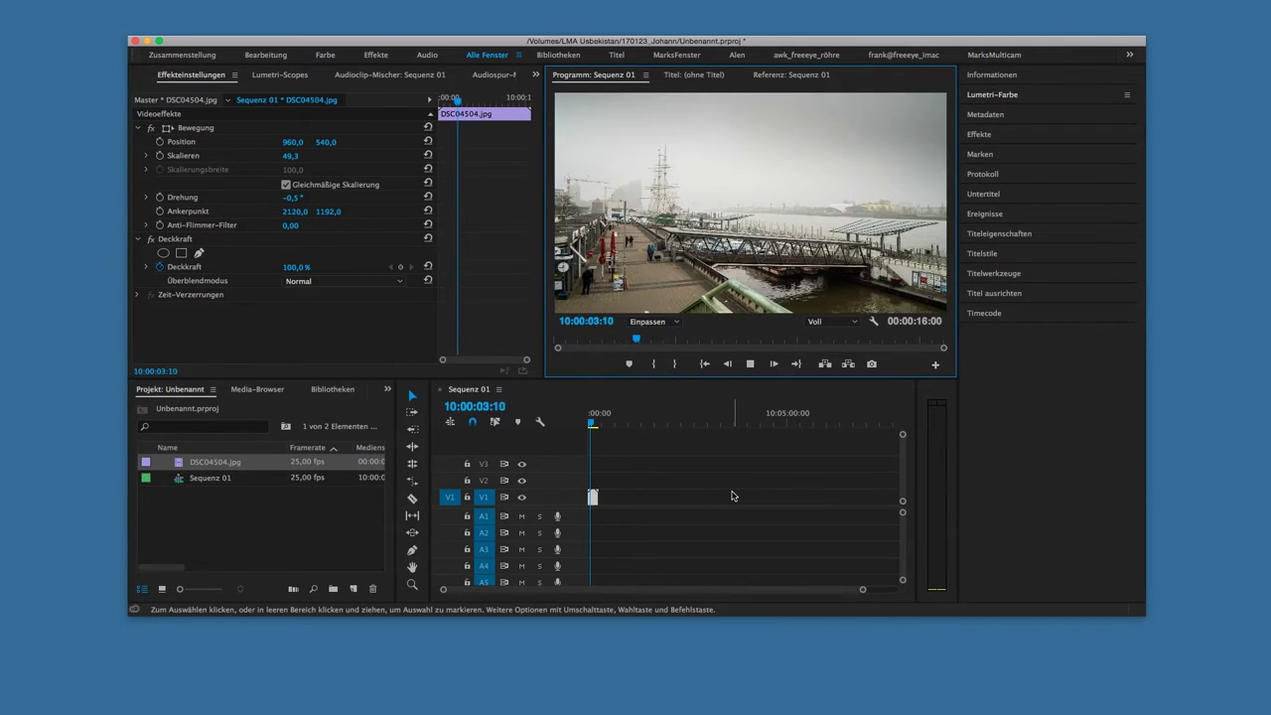
pyautogui.click(596, 425)
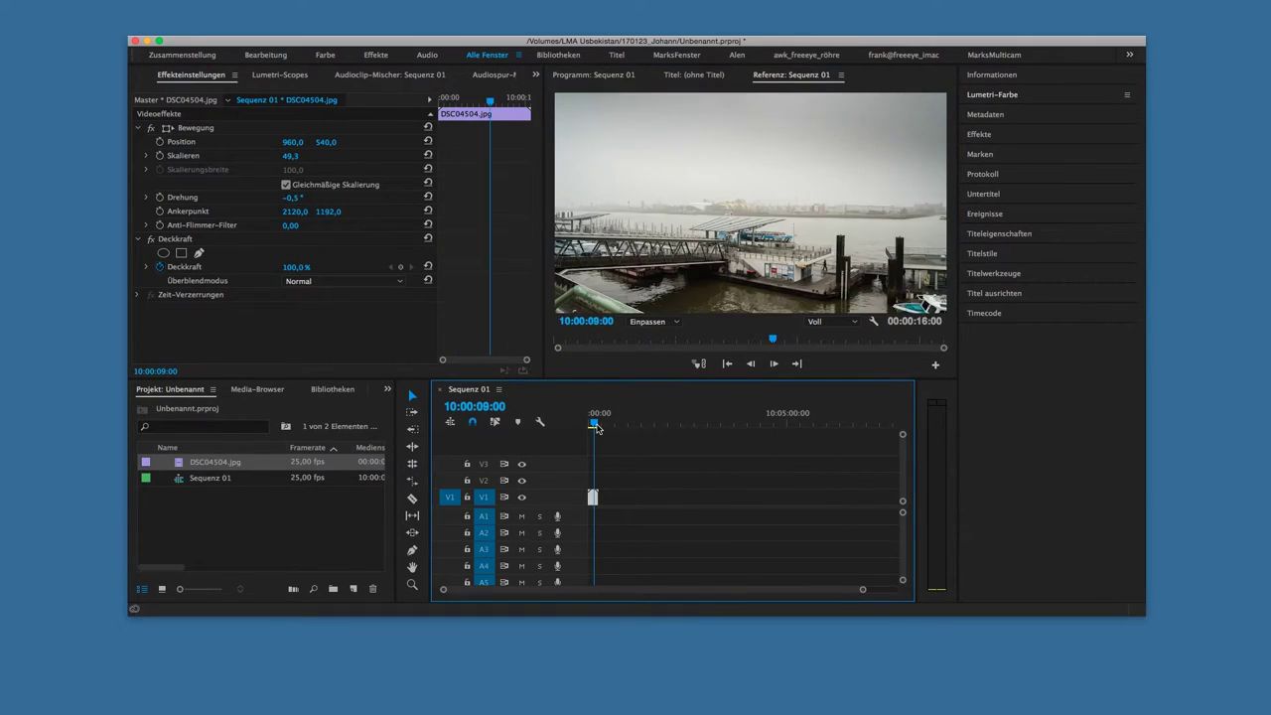
pyautogui.moveTo(597, 428); pyautogui.dragTo(592, 426)
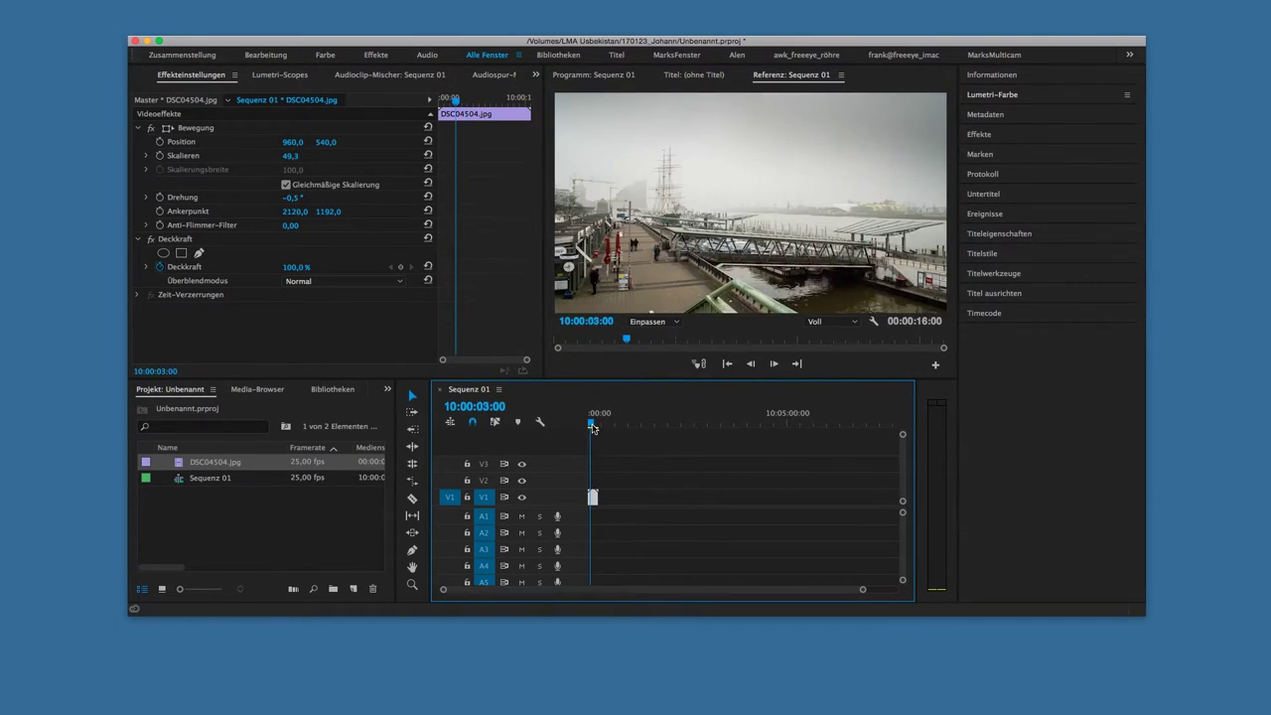
# Set the Lumetri white-balance Temperatur to 24.6 and play the sequence back from the start.
pyautogui.click(1003, 97)
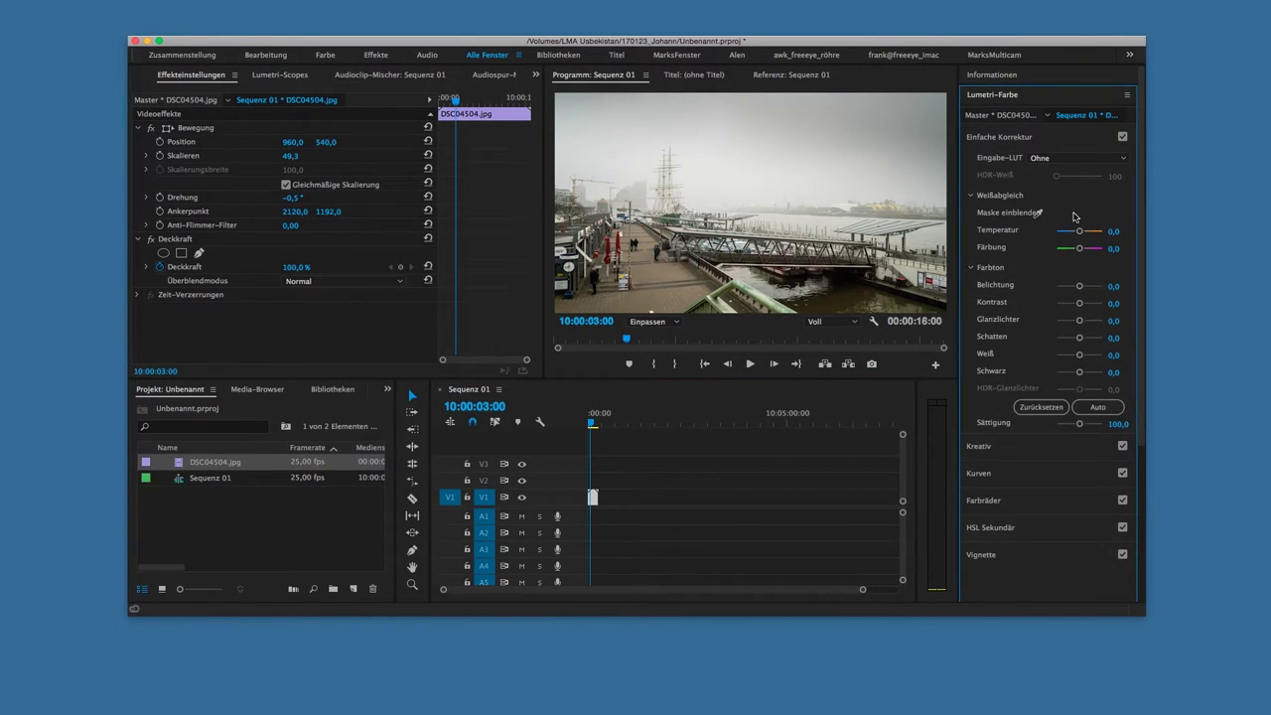
pyautogui.moveTo(1083, 236); pyautogui.dragTo(1079, 237)
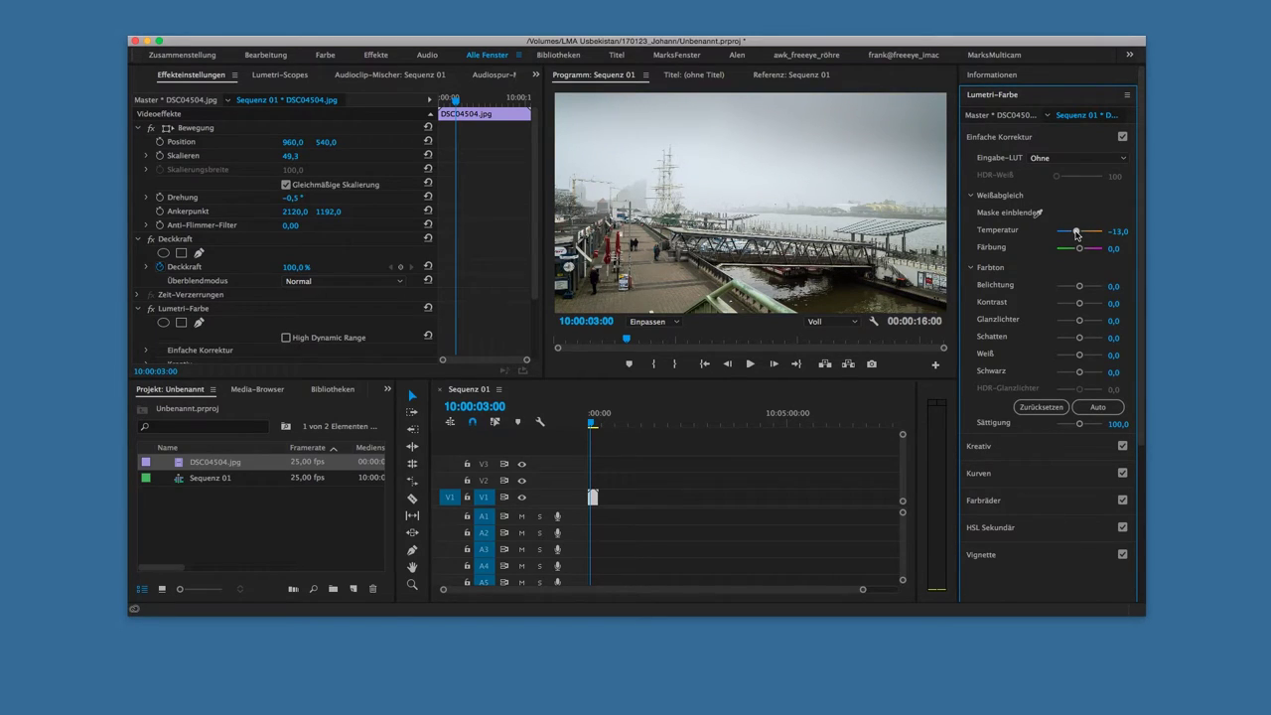
pyautogui.click(593, 413)
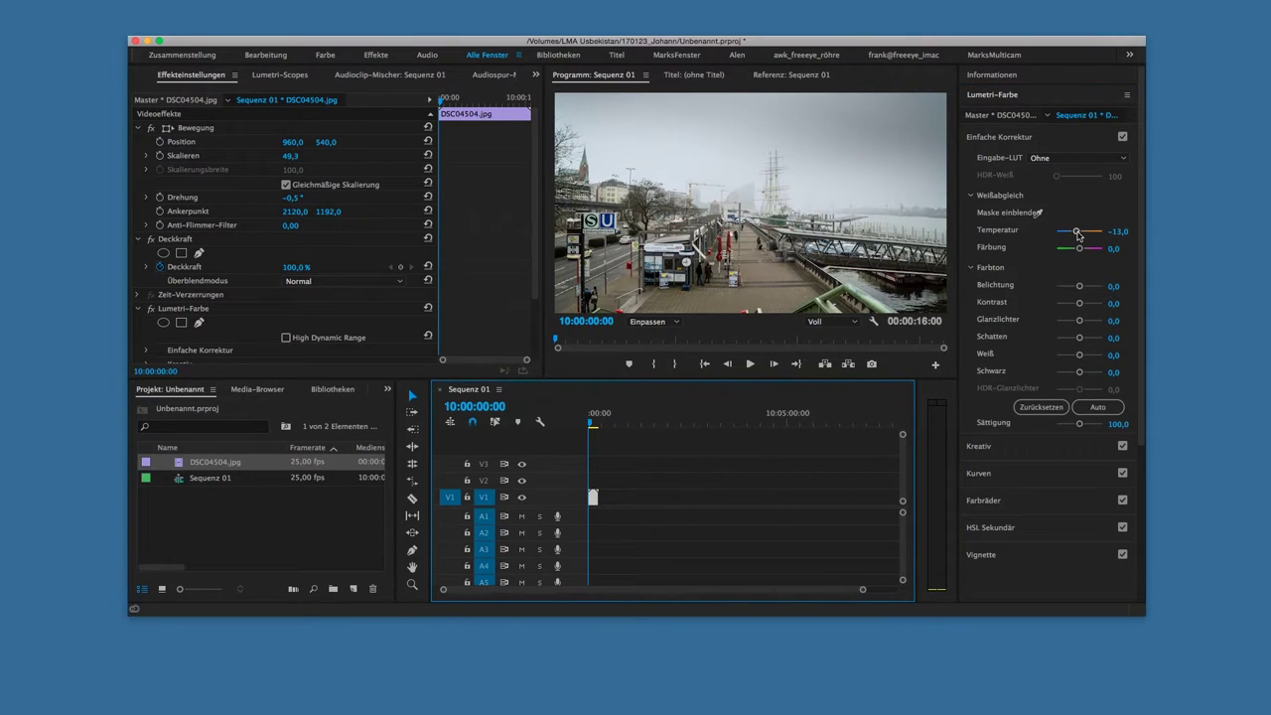
pyautogui.moveTo(1075, 235); pyautogui.dragTo(1083, 238)
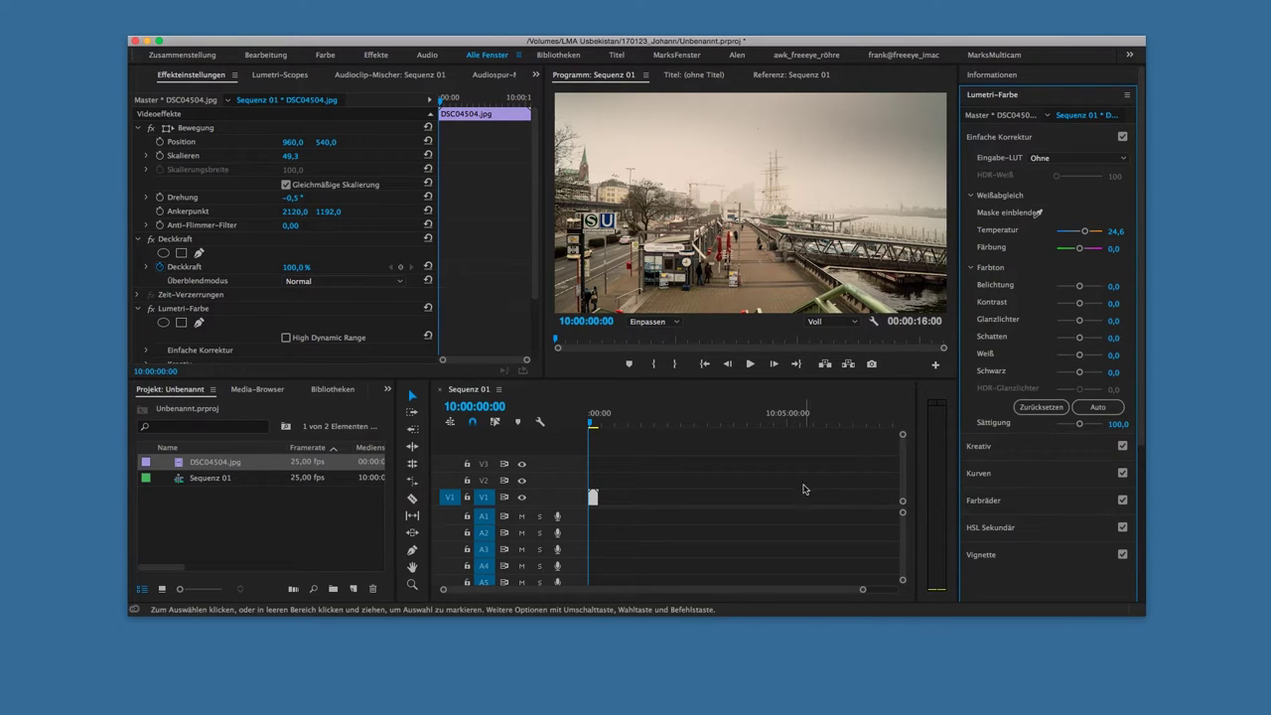
pyautogui.click(752, 364)
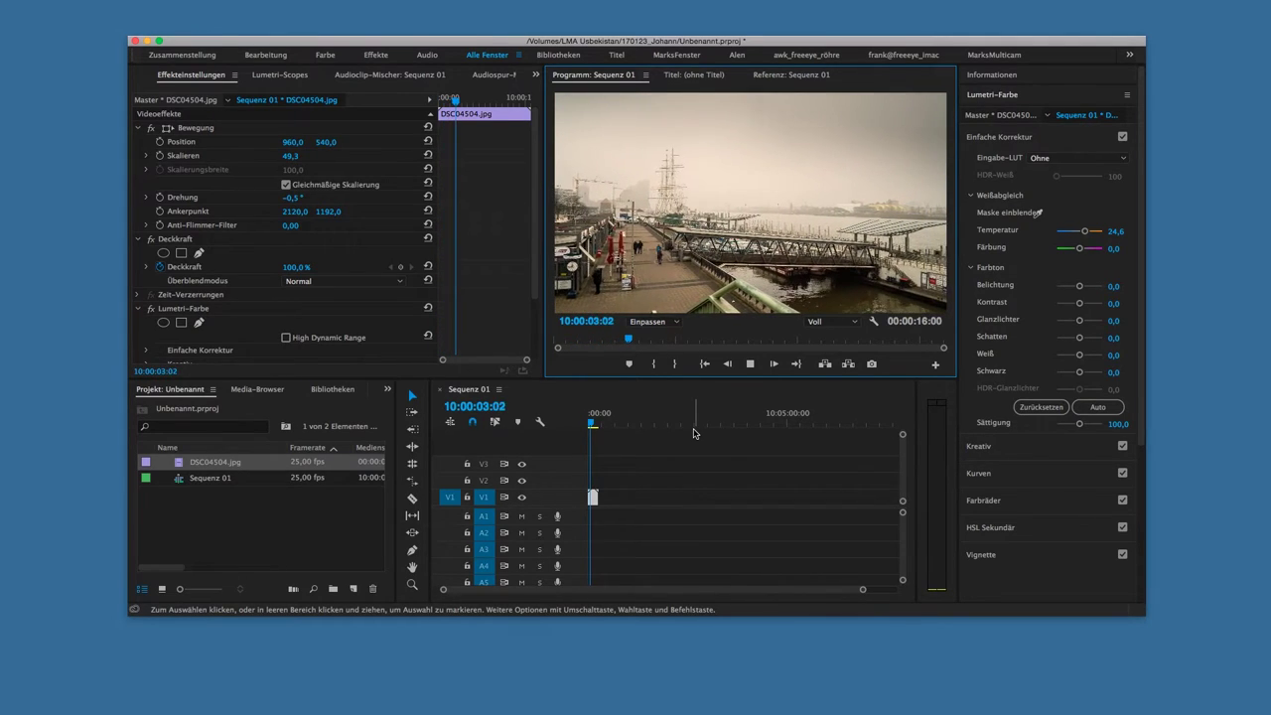
pyautogui.click(592, 420)
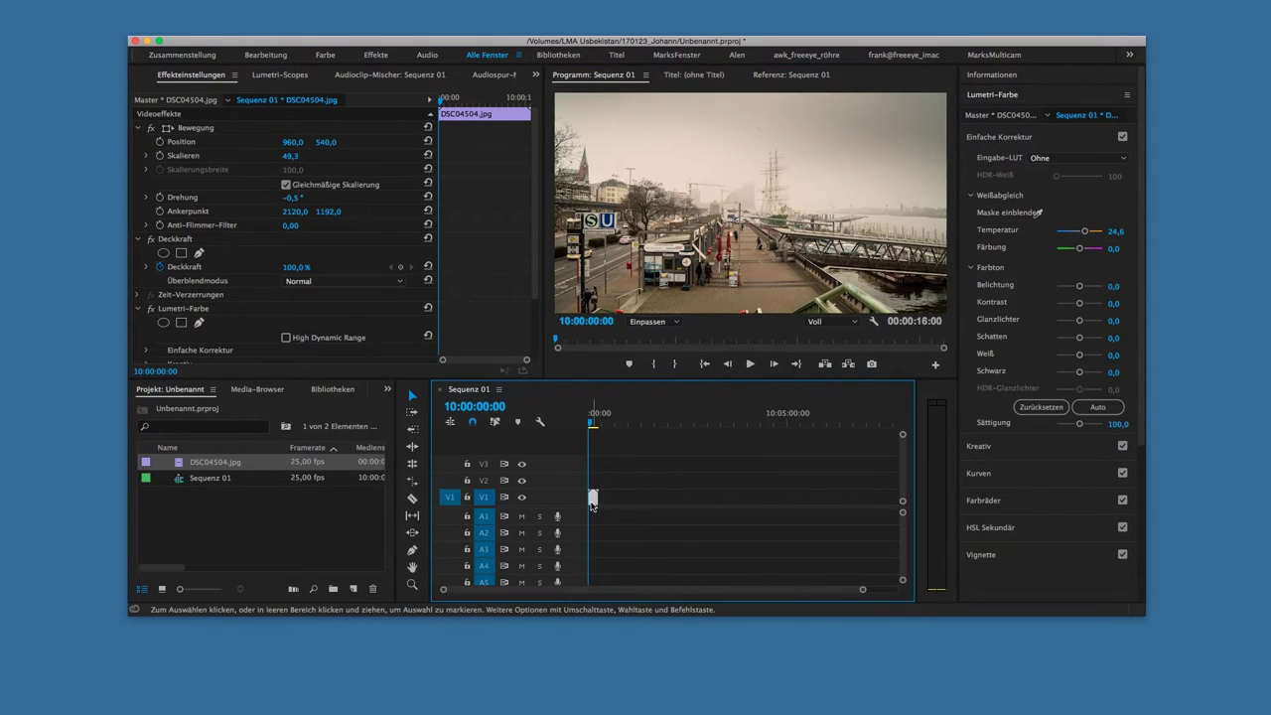
# Collapse Lumetri-Farbe, expand Videoeffekte > Verzerrung in the Effekte panel, then bring up Export Settings.
pyautogui.rightClick(593, 499)
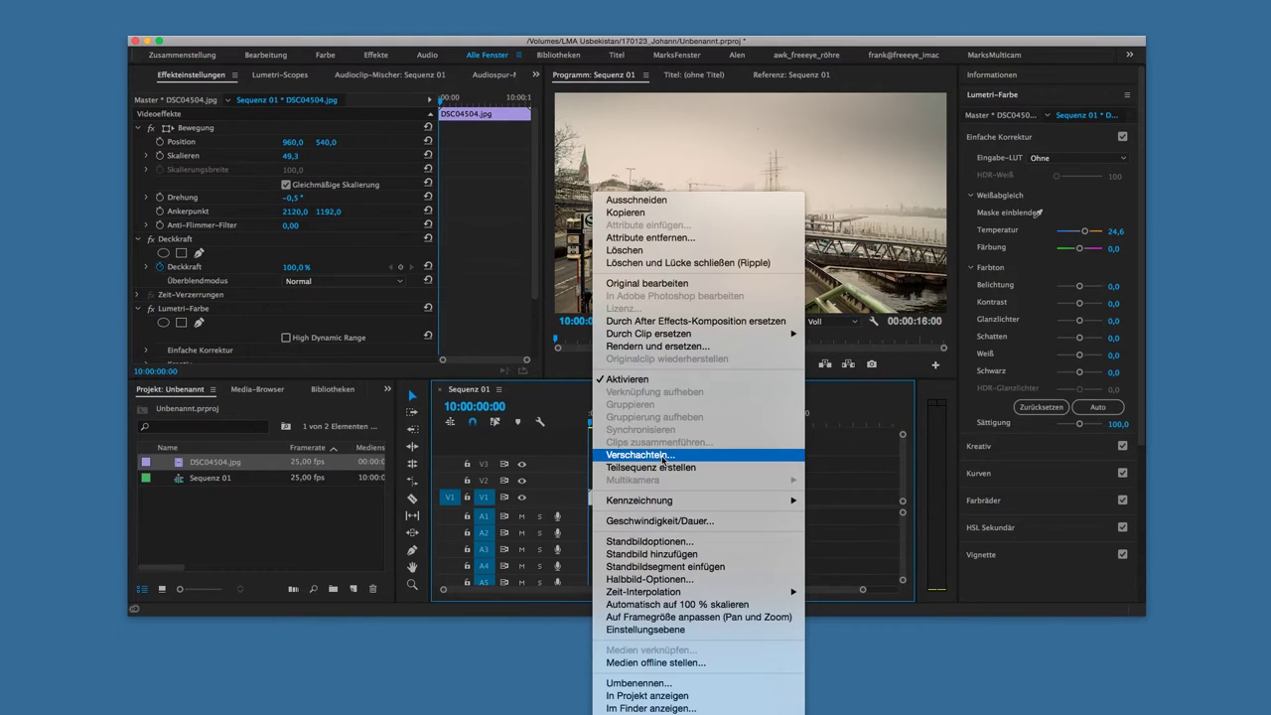
pyautogui.click(990, 96)
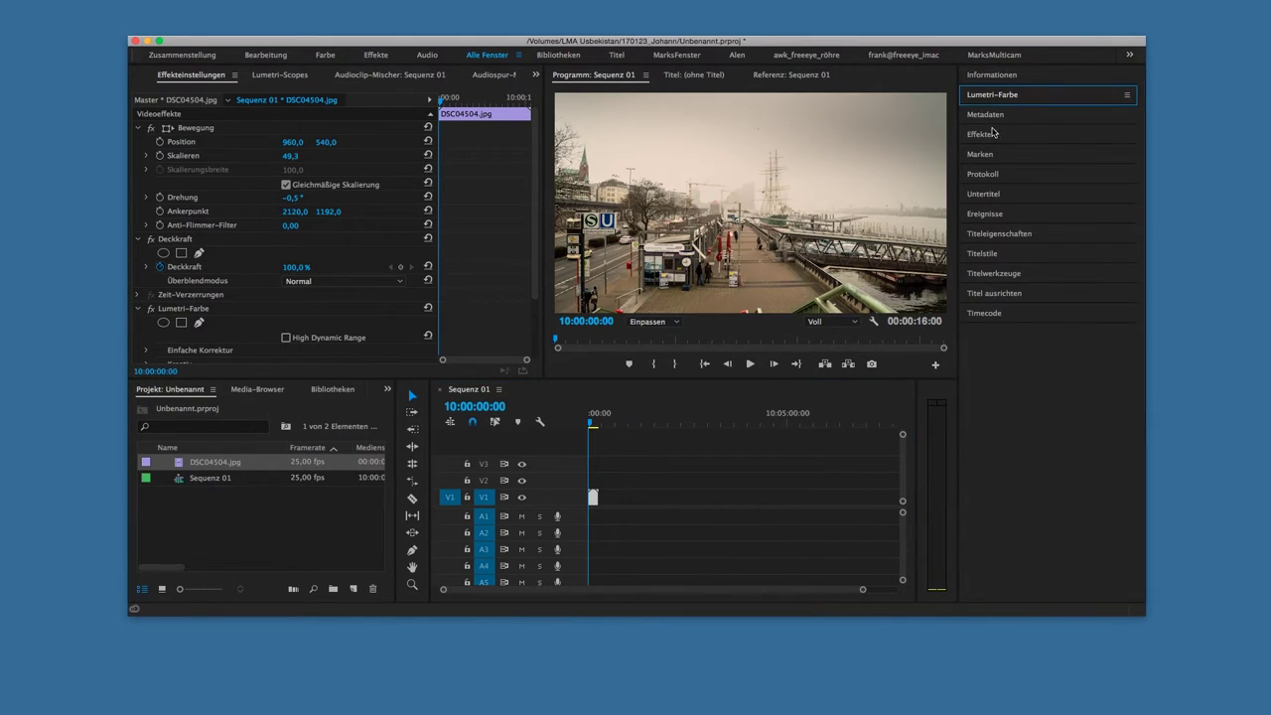
pyautogui.click(984, 136)
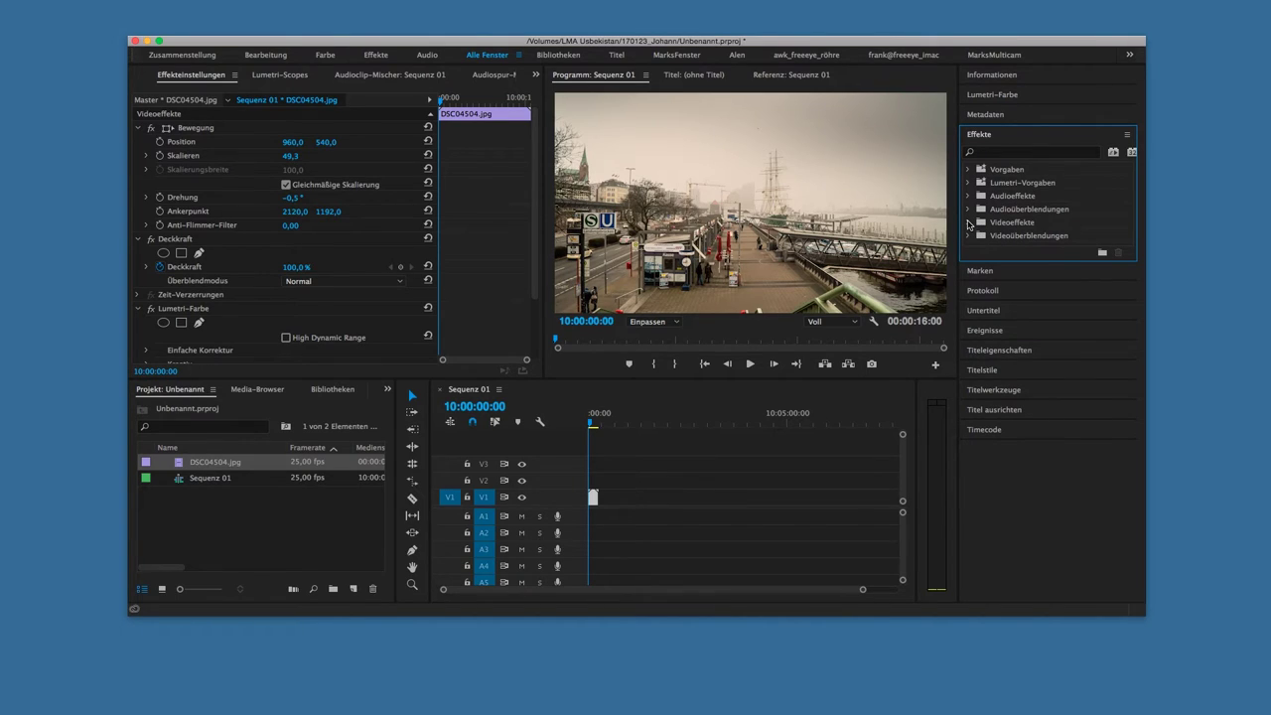
pyautogui.click(969, 223)
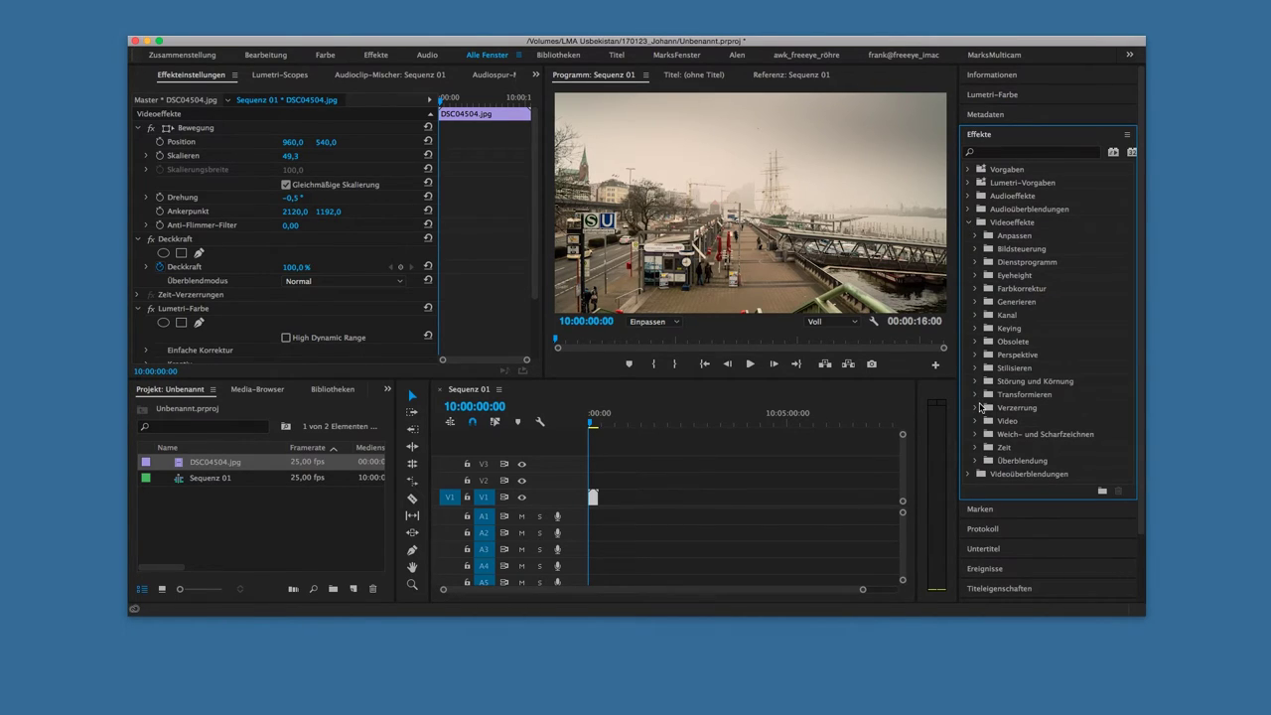
pyautogui.click(977, 407)
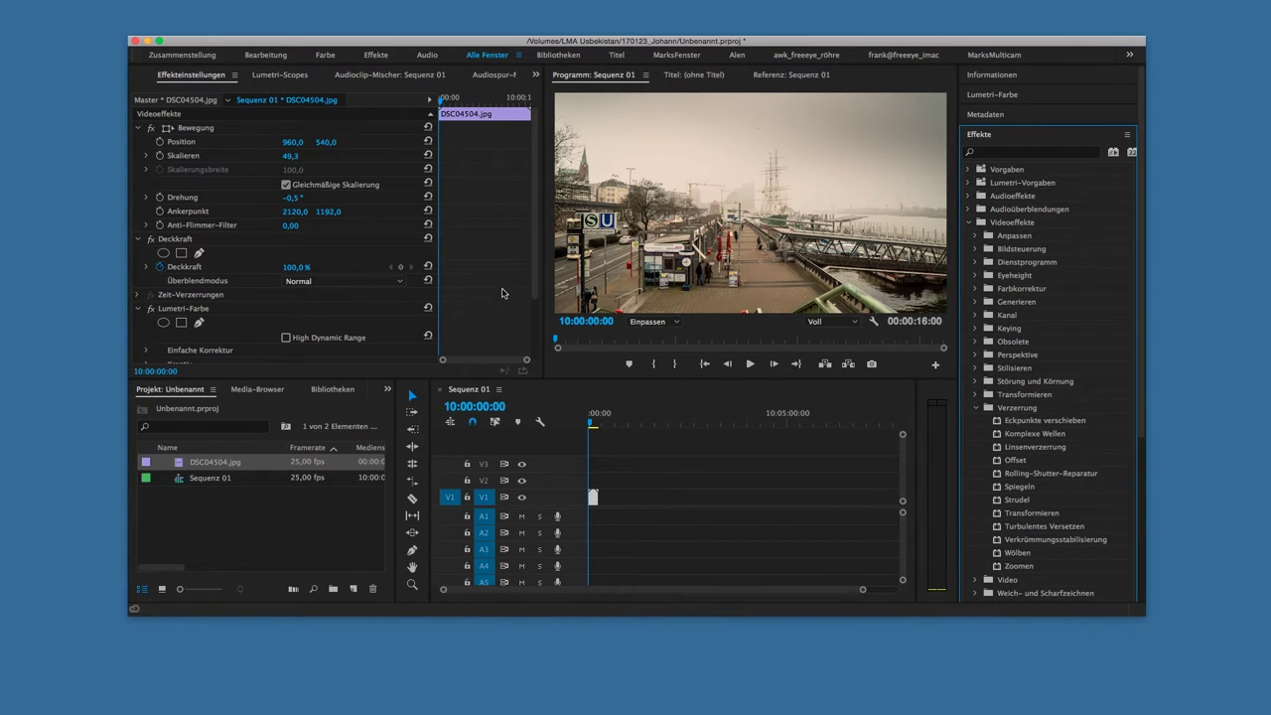
pyautogui.press('super+m')
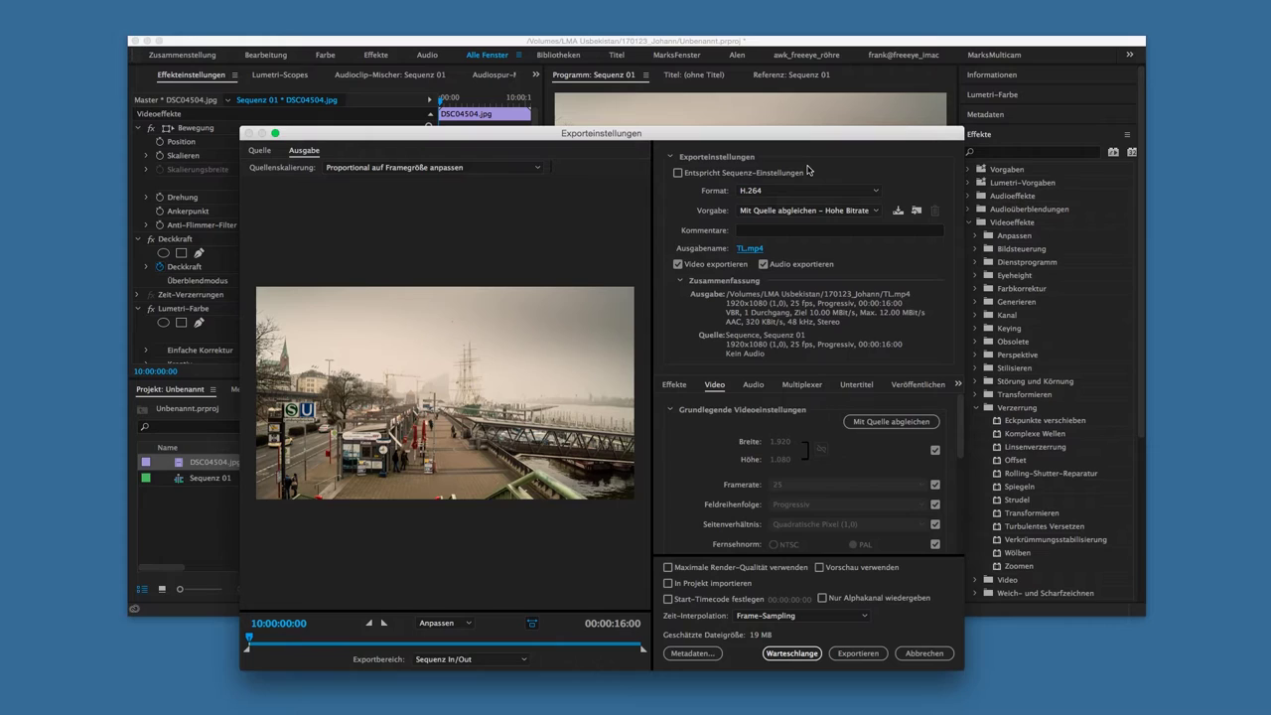
# Keep the H.264 format and choose the YouTube 1080p HD preset for a 1920x1080 export.
pyautogui.click(798, 189)
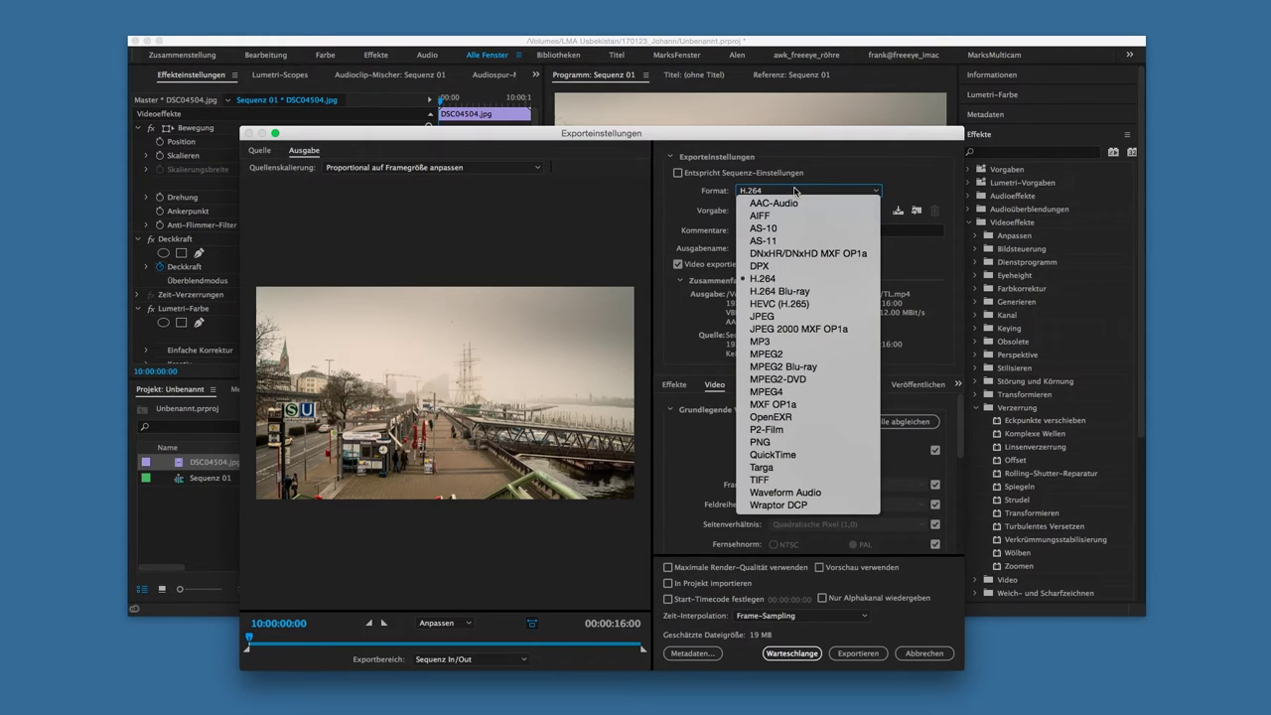
pyautogui.click(794, 191)
pyautogui.click(811, 210)
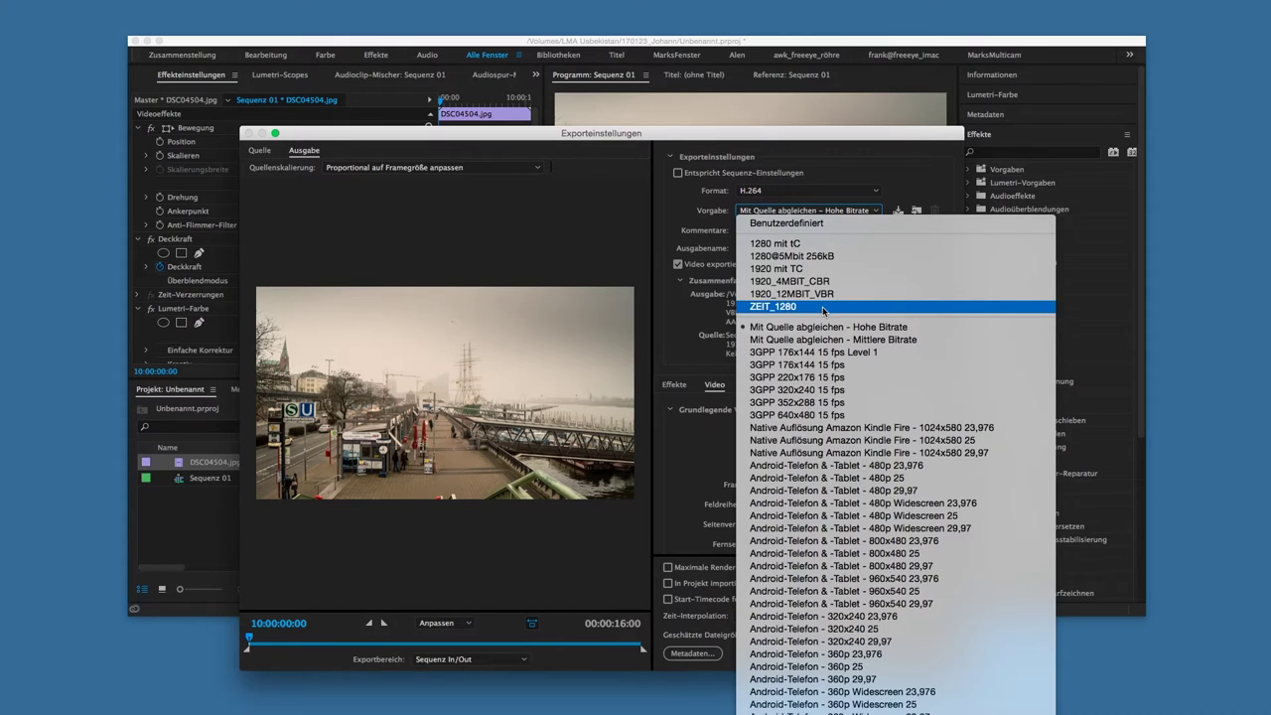
pyautogui.scroll(-5, 821, 318)
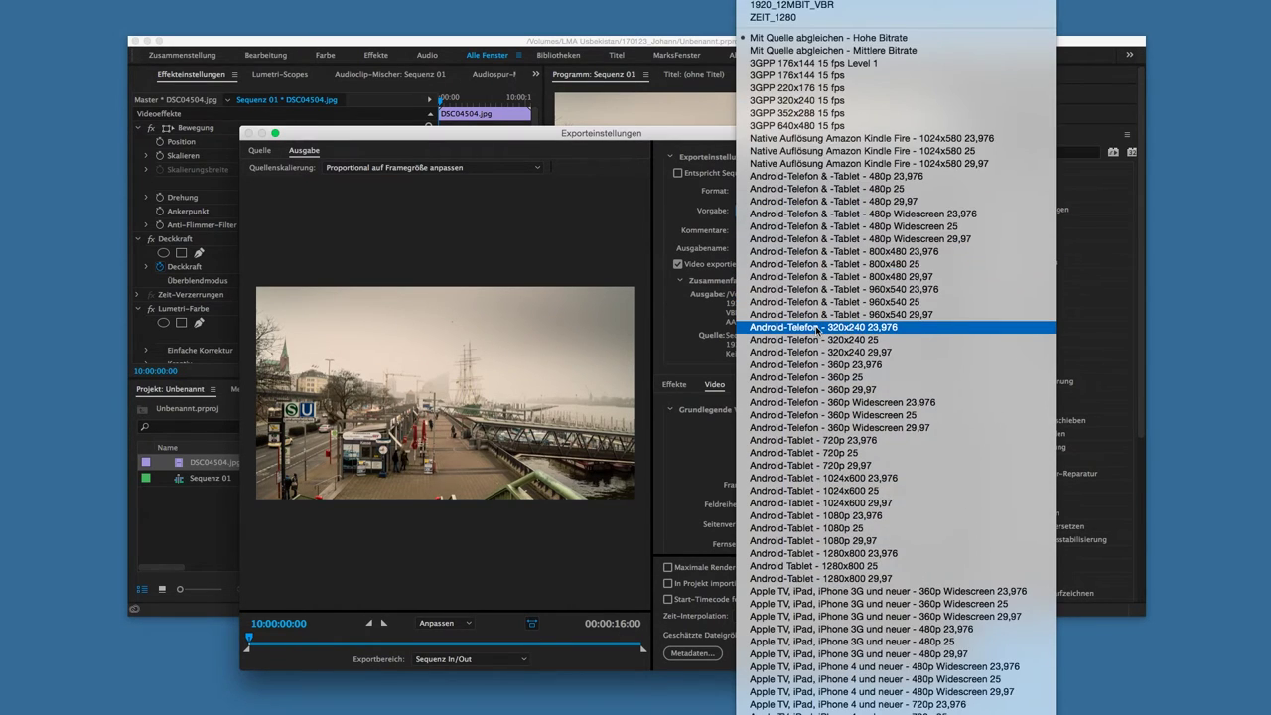
pyautogui.scroll(-10, 821, 329)
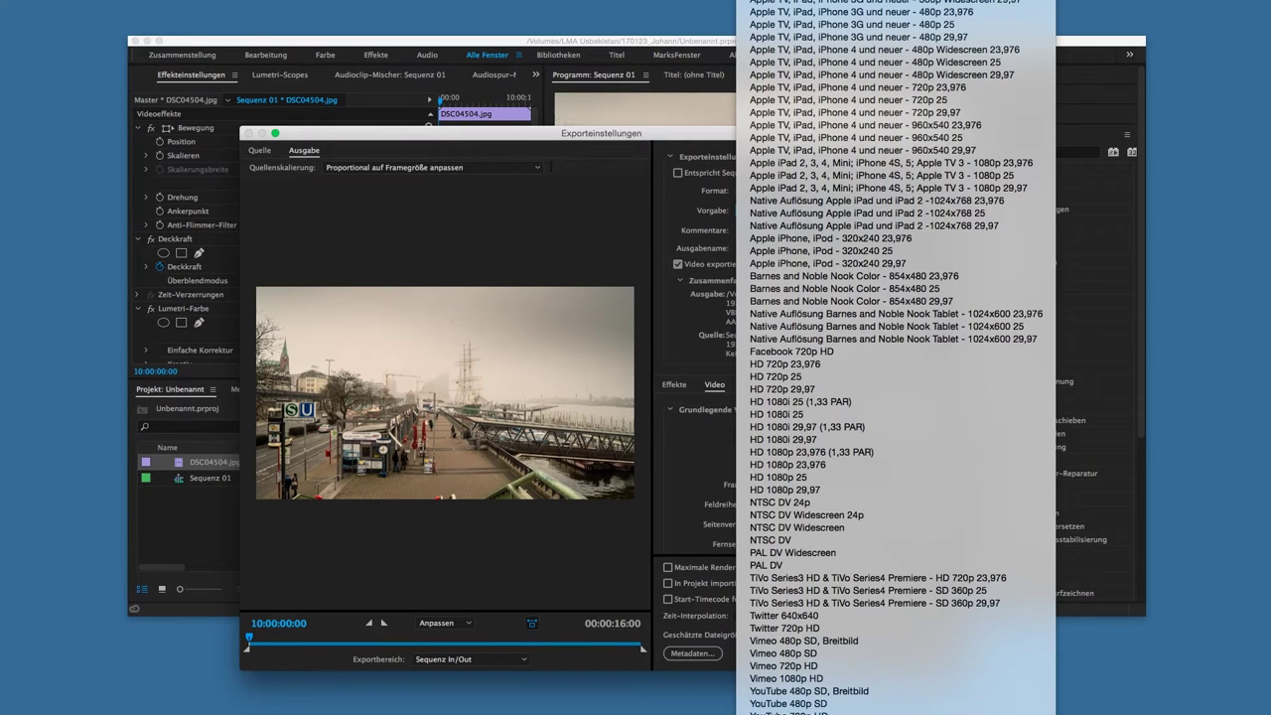
pyautogui.click(860, 707)
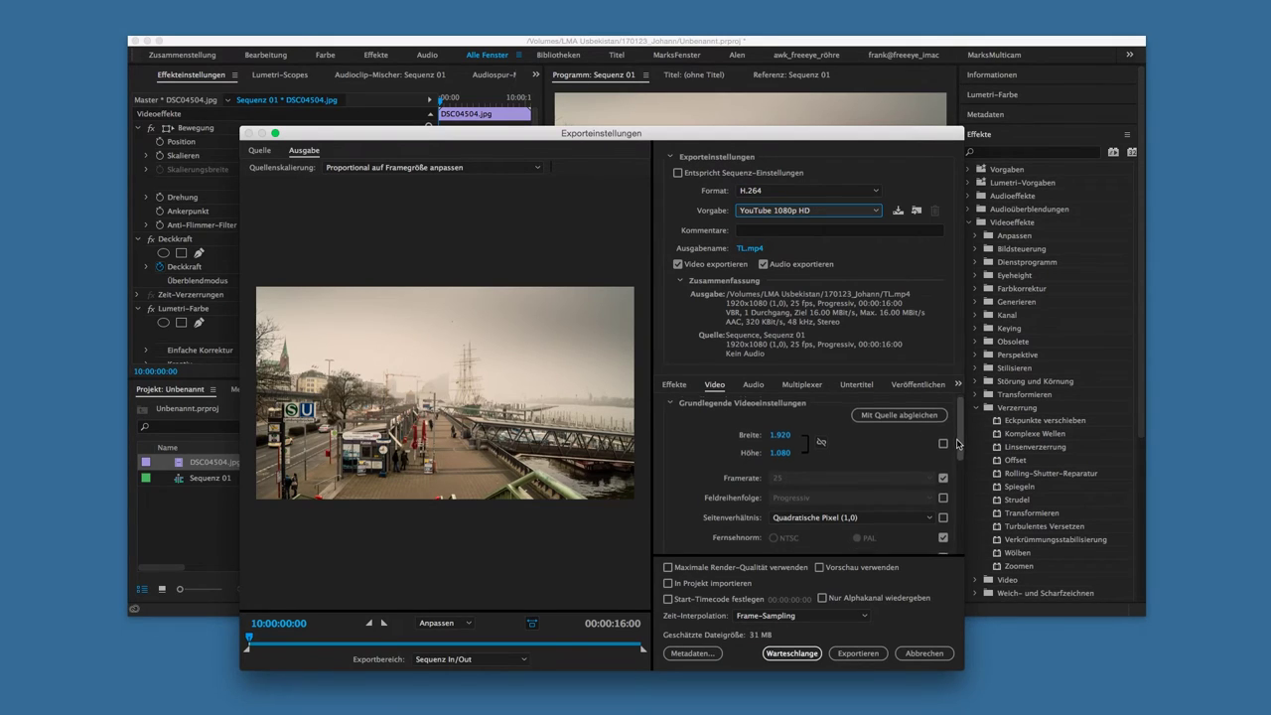
# Raise the maximum bitrate to 18 Mbit/s, leaving the target bitrate at 16 Mbit/s.
pyautogui.scroll(-2, 910, 446)
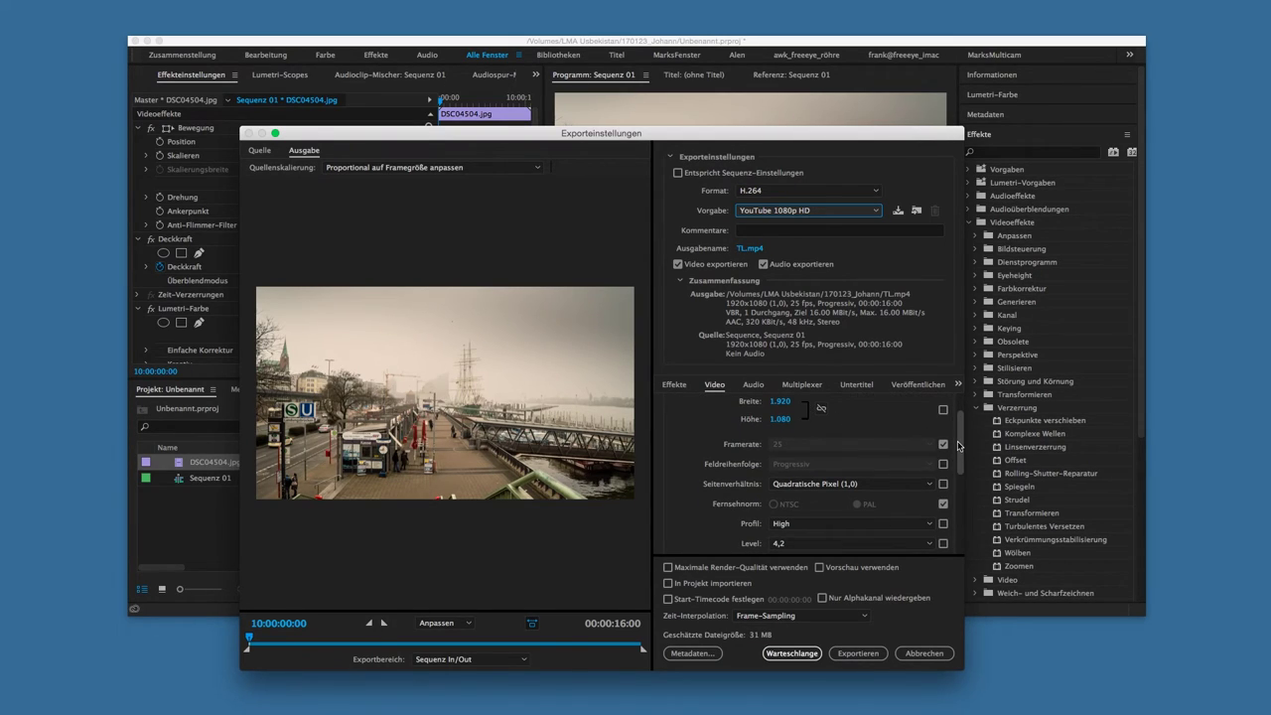
pyautogui.moveTo(962, 446); pyautogui.dragTo(969, 497)
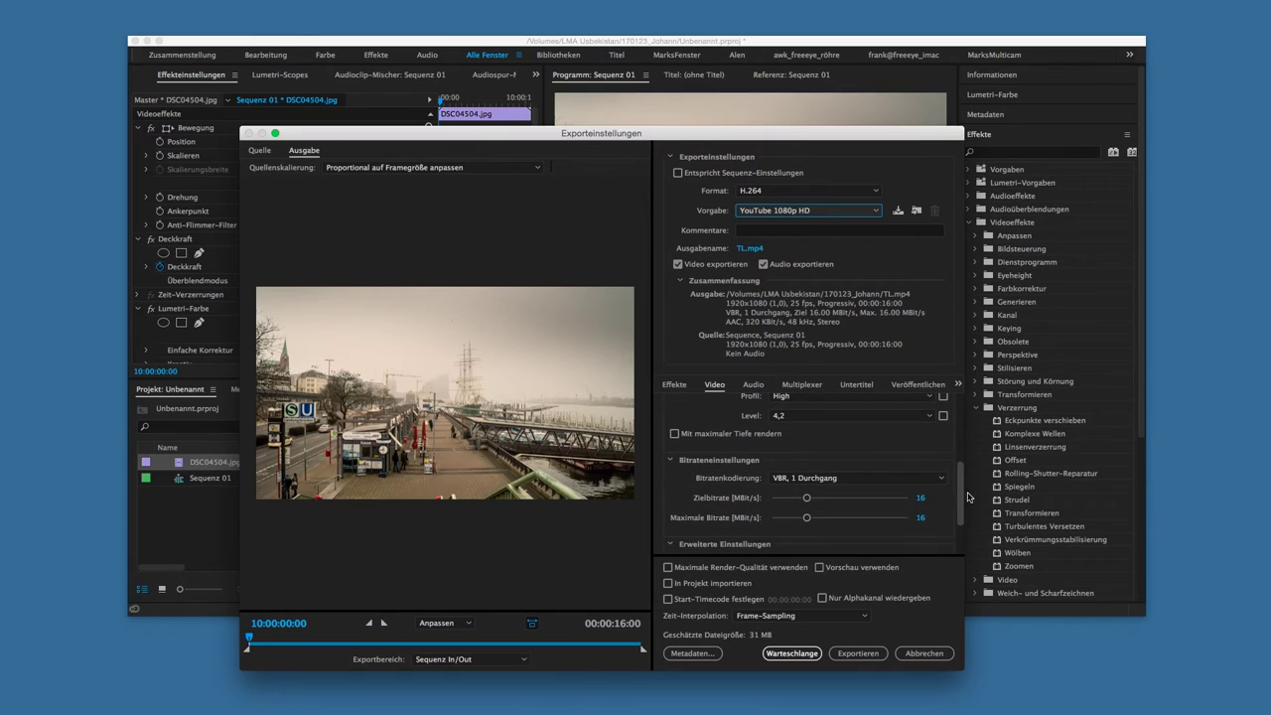
pyautogui.click(923, 518)
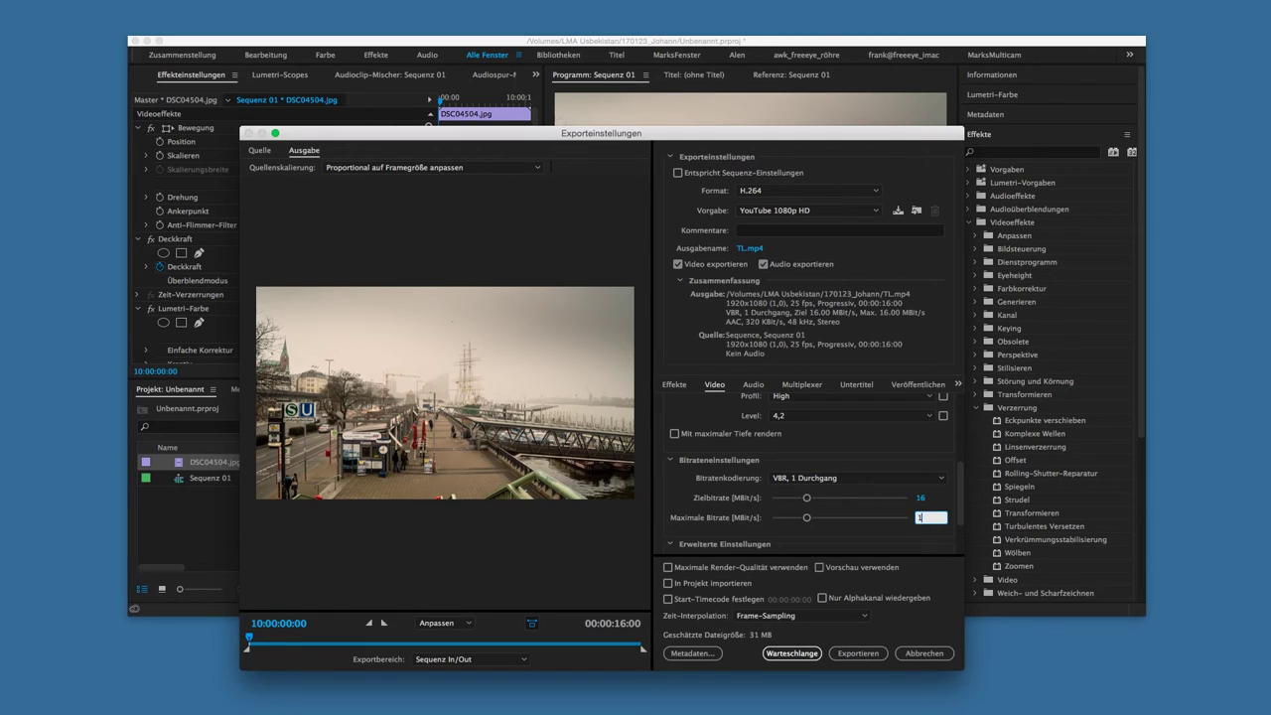
pyautogui.write('8')
pyautogui.press('Return')
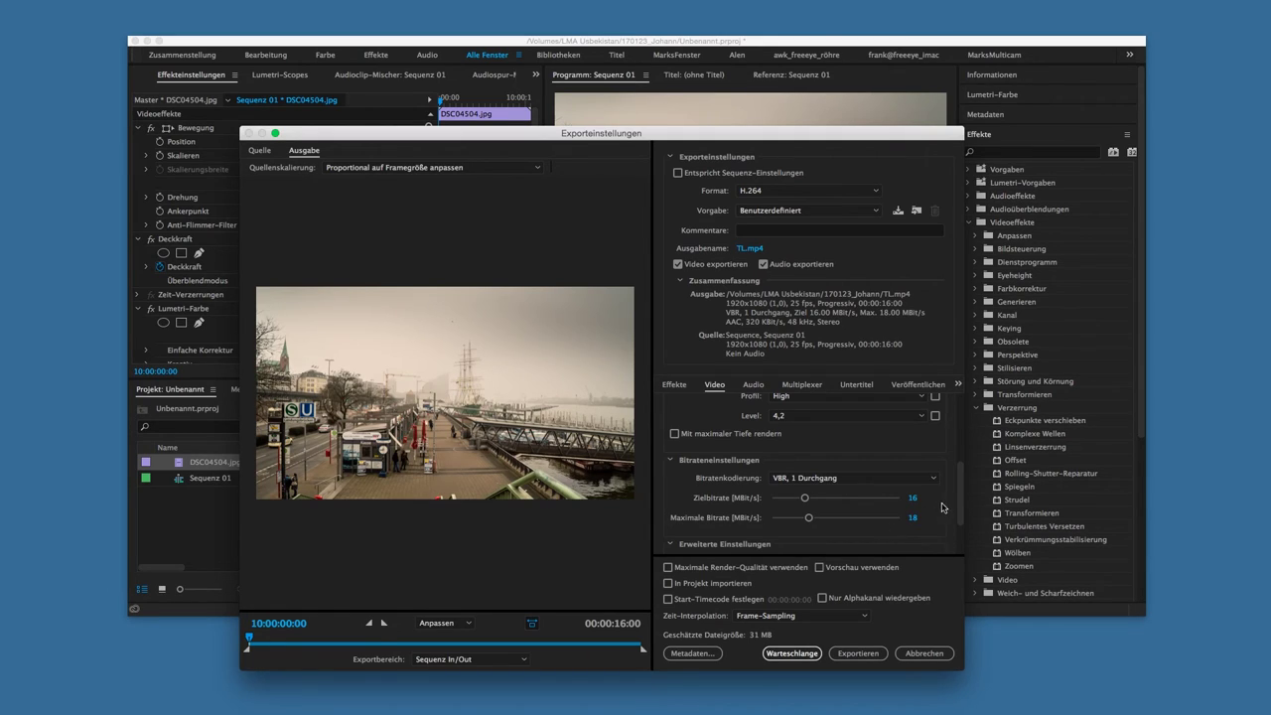
pyautogui.scroll(-2, 945, 497)
pyautogui.scroll(3, 949, 476)
pyautogui.scroll(3, 952, 454)
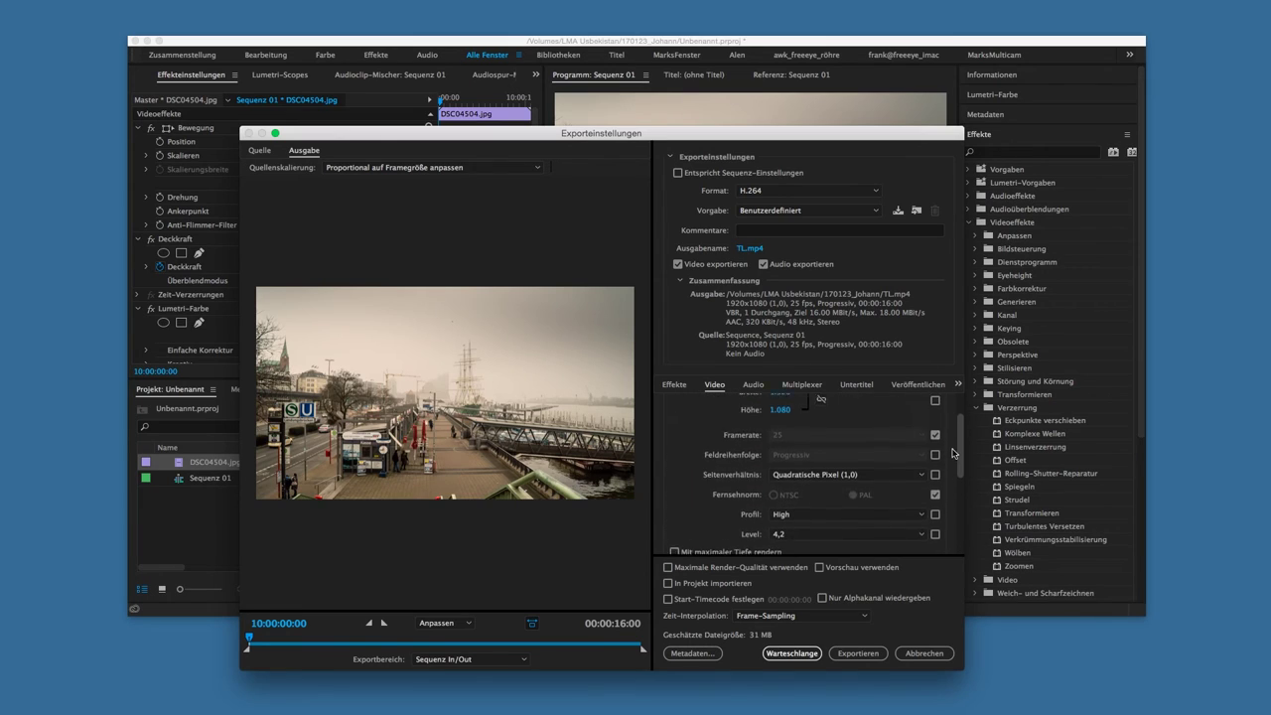
pyautogui.scroll(3, 952, 454)
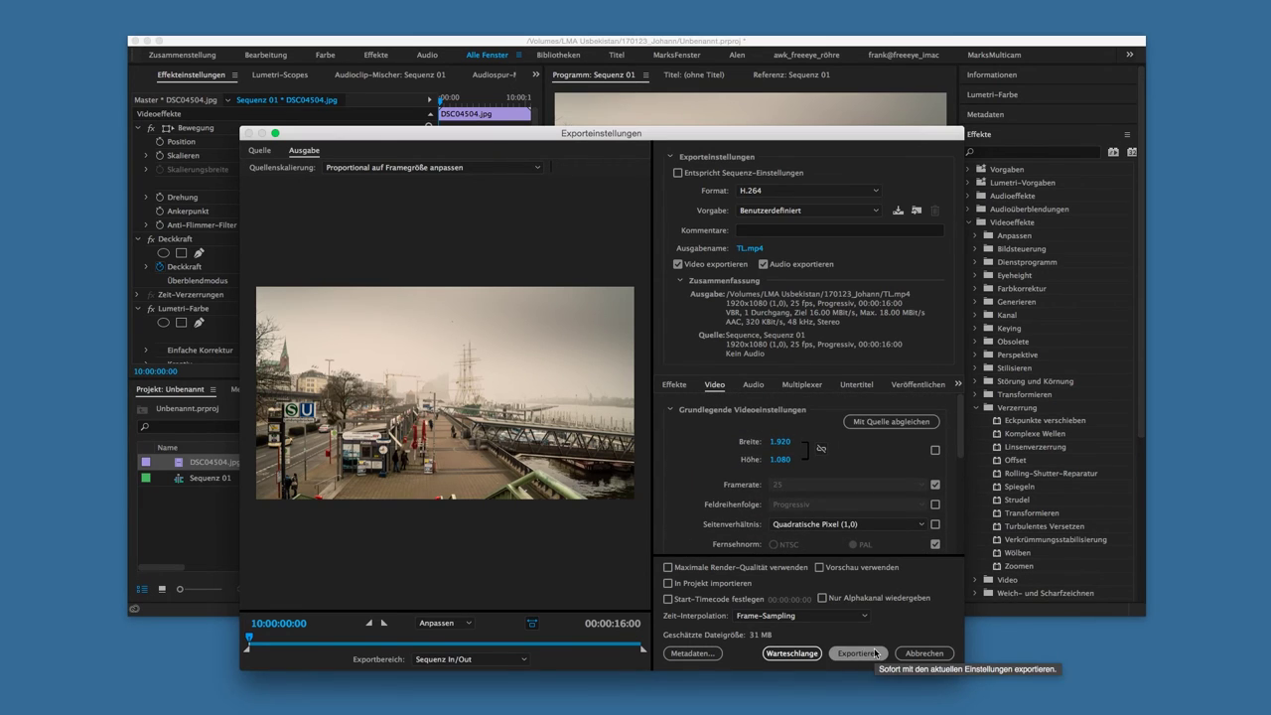